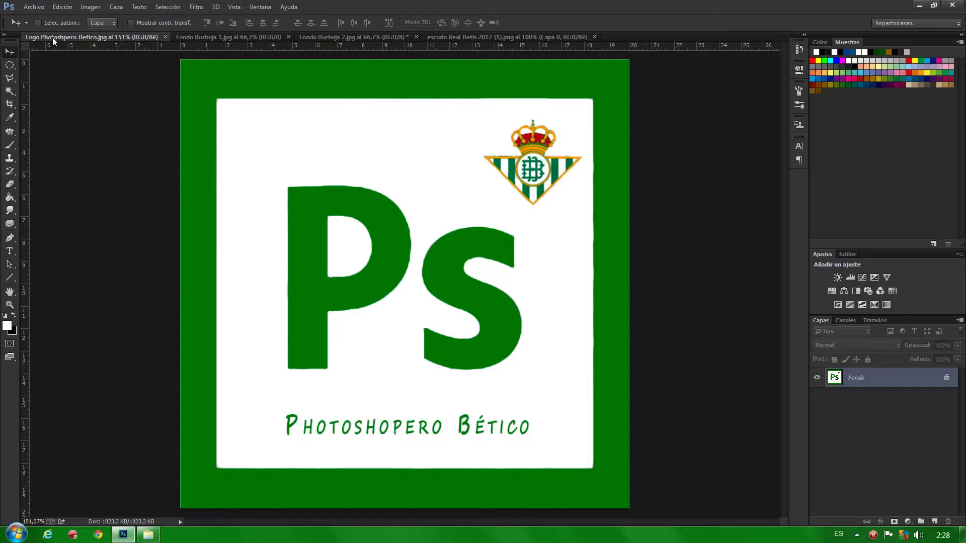
Look over the open Fondo Burbuja 1, Fondo Burbuja 2 and escudo Real Betis 2012 images, comparing the two backgrounds.
click(221, 38)
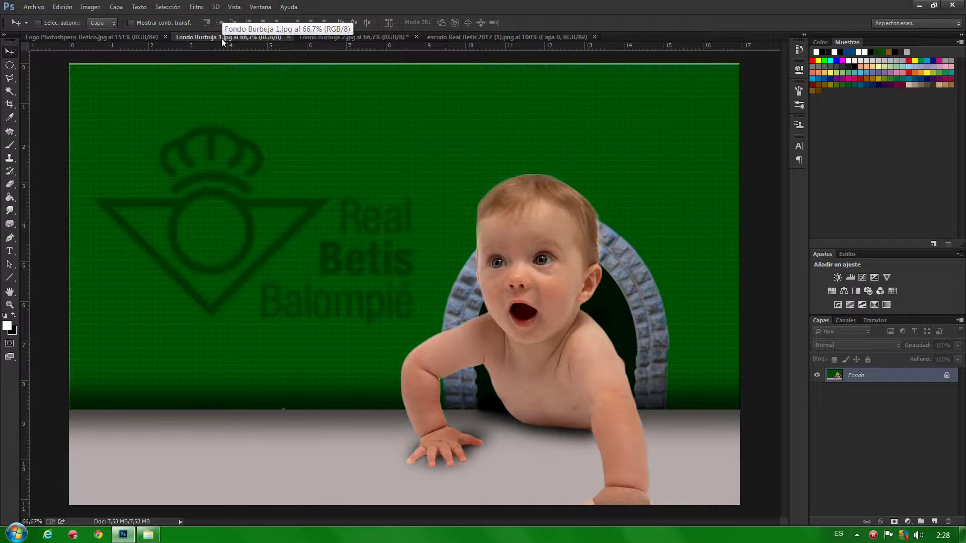
click(334, 39)
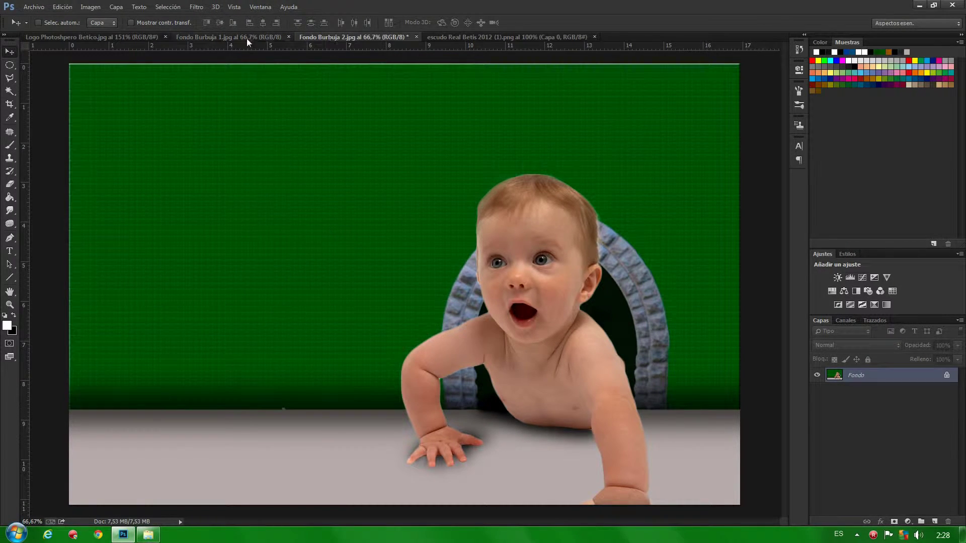
click(232, 38)
click(328, 37)
click(261, 37)
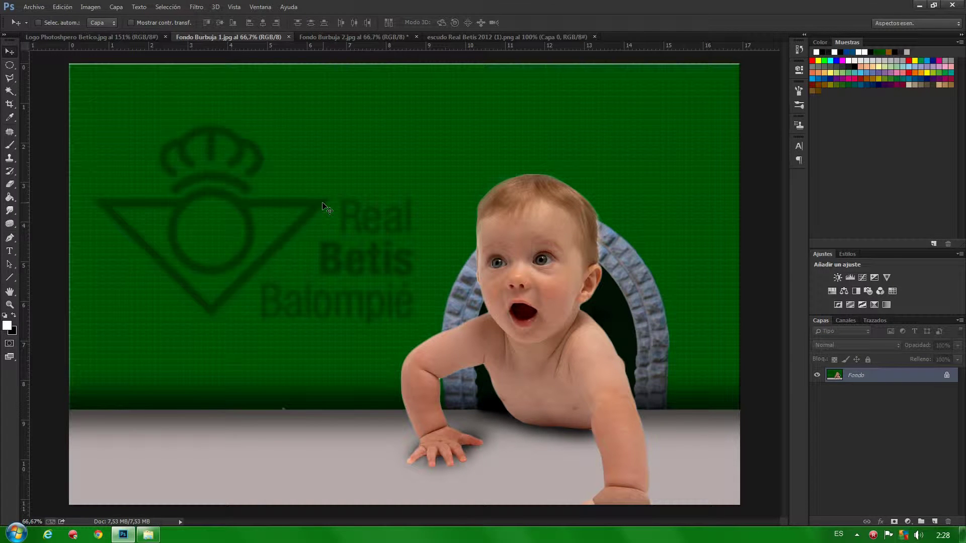
click(499, 37)
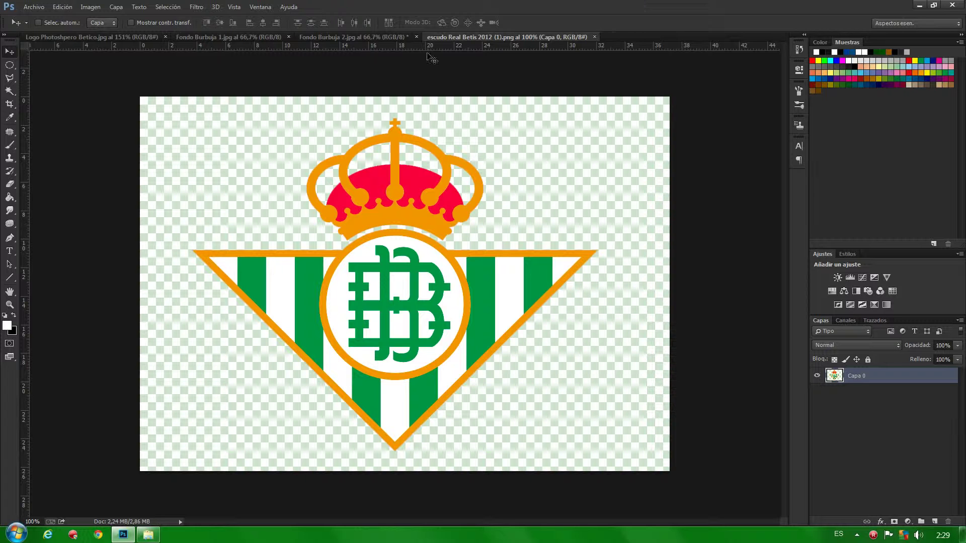
In the Fondo Burbuja 2 image, add a new layer and fill it entirely with black.
click(316, 37)
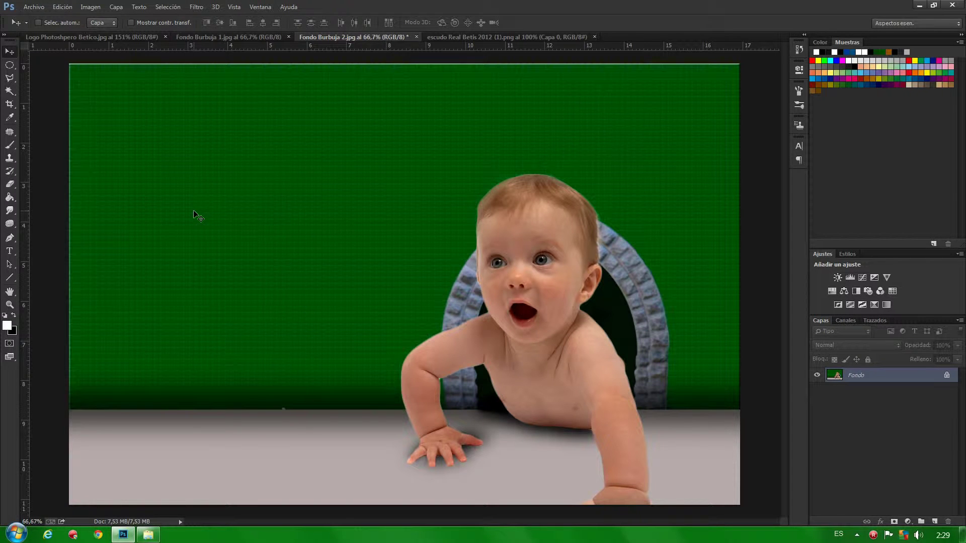
click(934, 522)
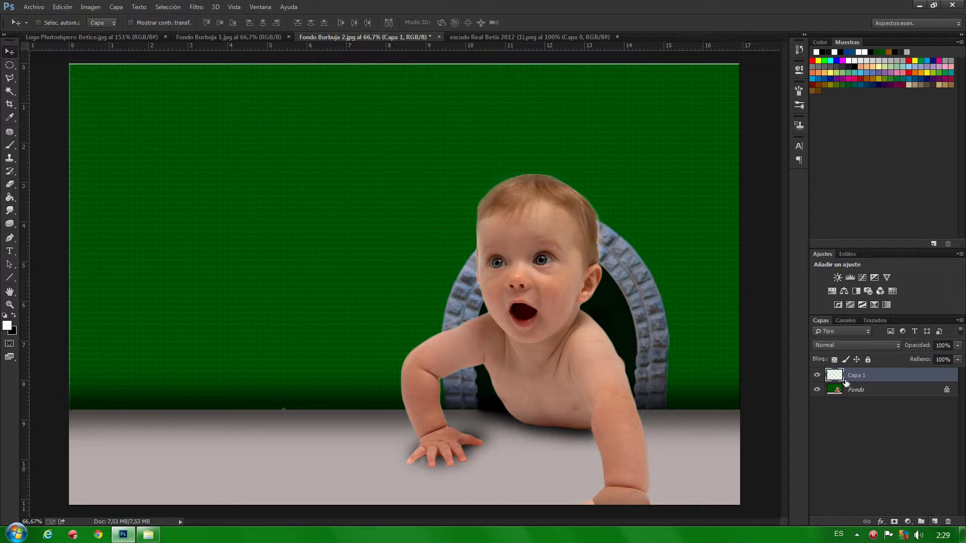
click(14, 315)
click(8, 199)
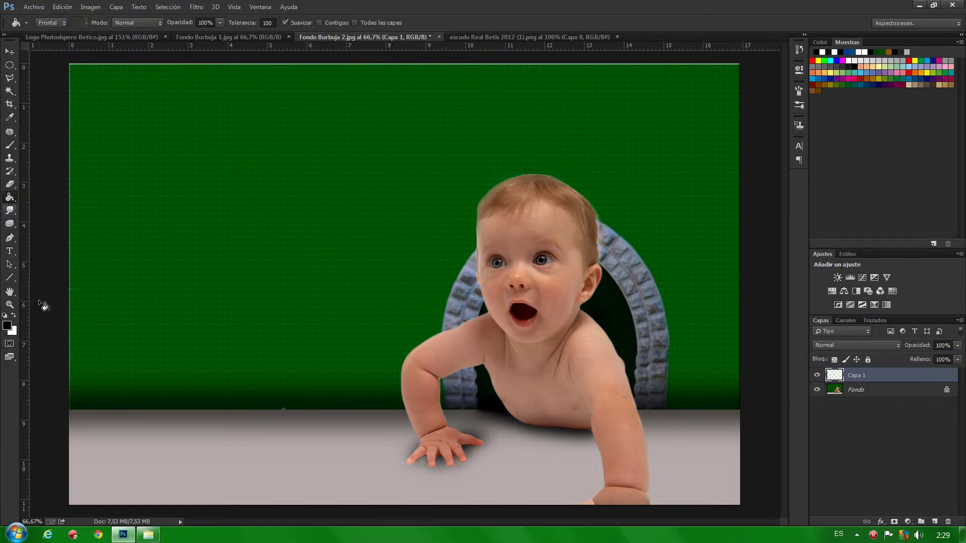
click(246, 226)
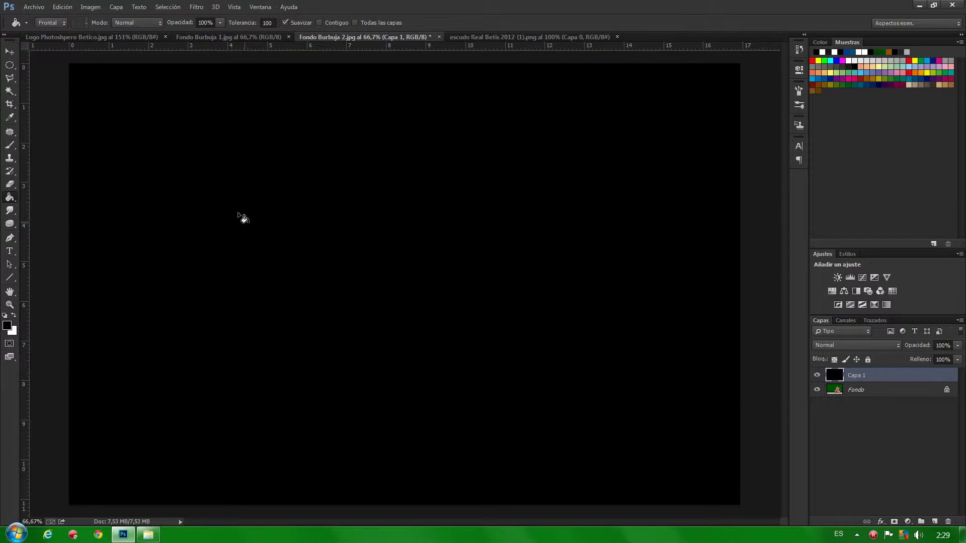
Add another empty layer above the black one and make a large circular selection at a fixed 1:1 ratio in the image's left half.
click(934, 523)
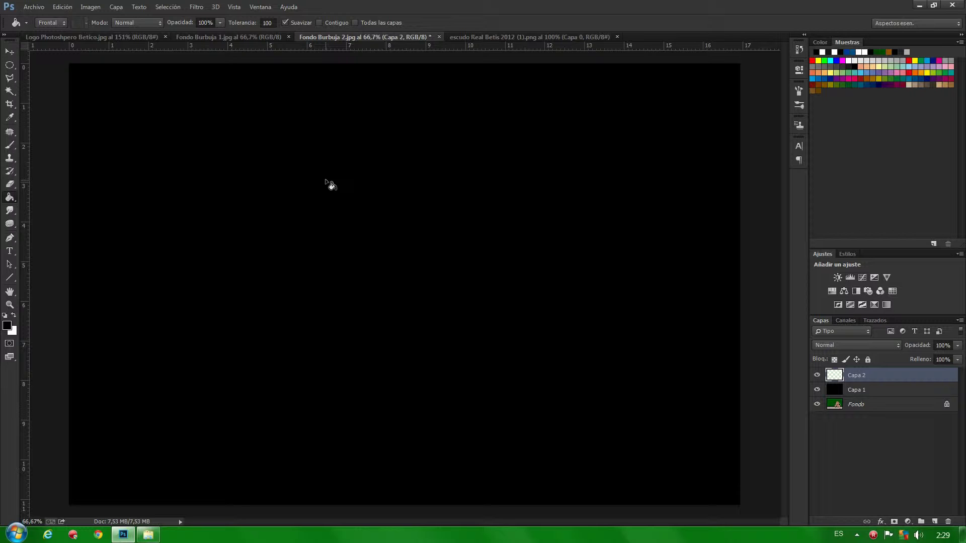
click(9, 65)
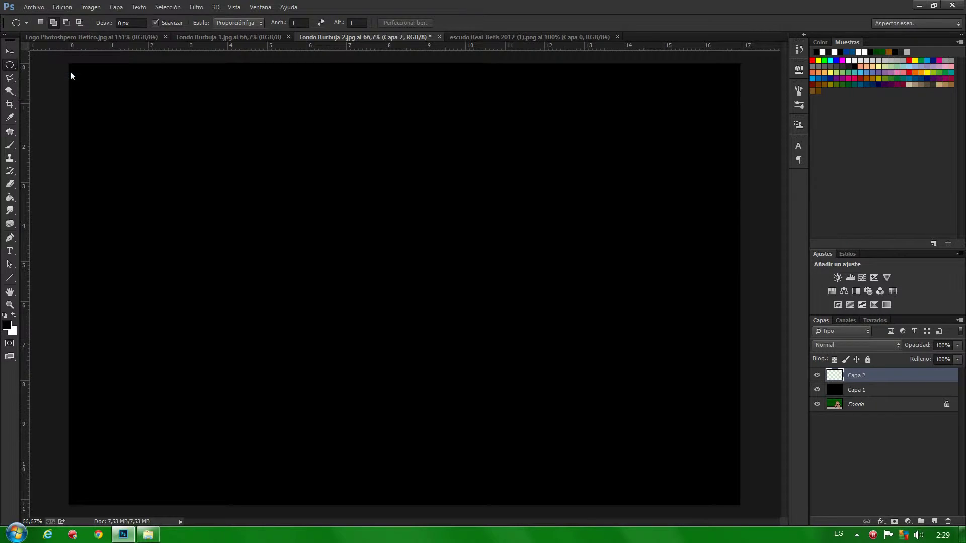
click(71, 71)
click(231, 23)
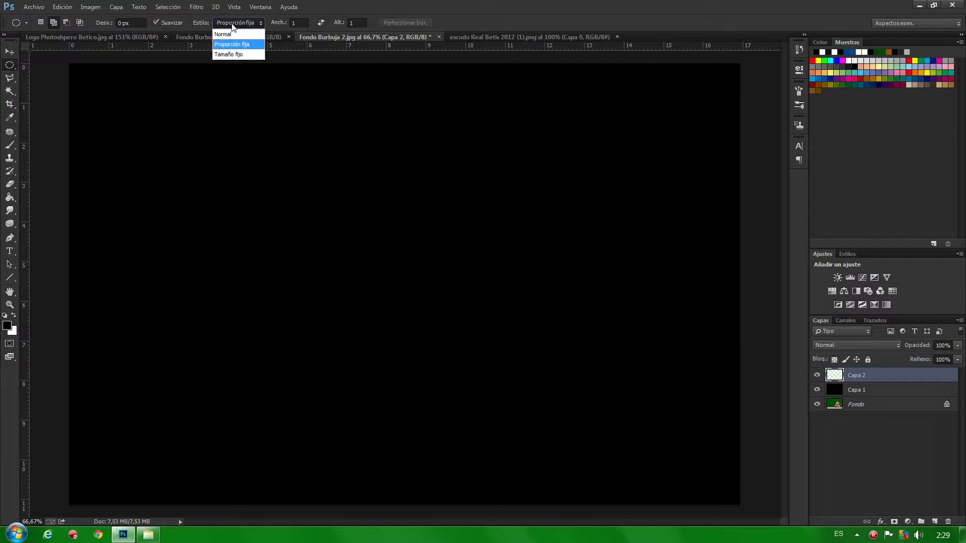
click(231, 23)
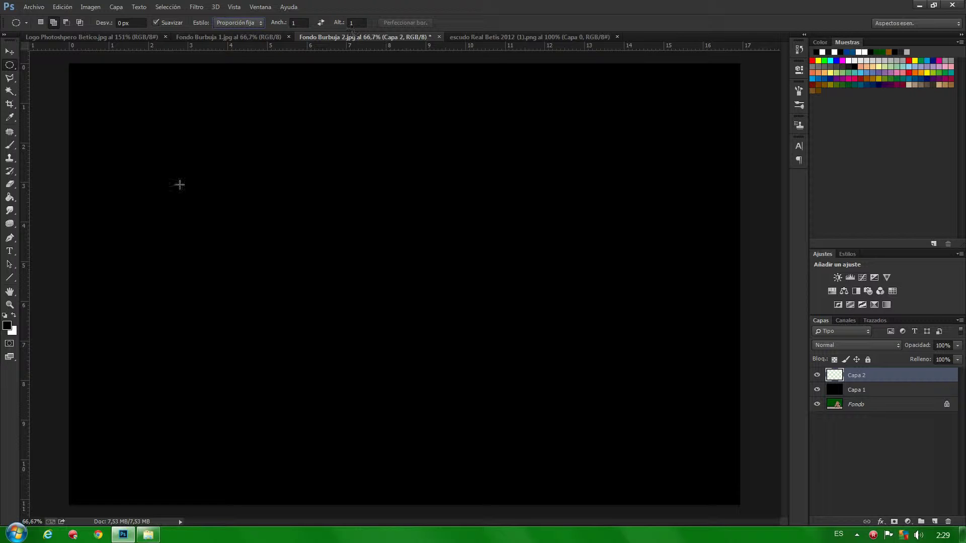
mouse_move(122, 119)
mouse_down()
mouse_move(168, 209)
mouse_move(276, 315)
mouse_move(383, 388)
mouse_up()
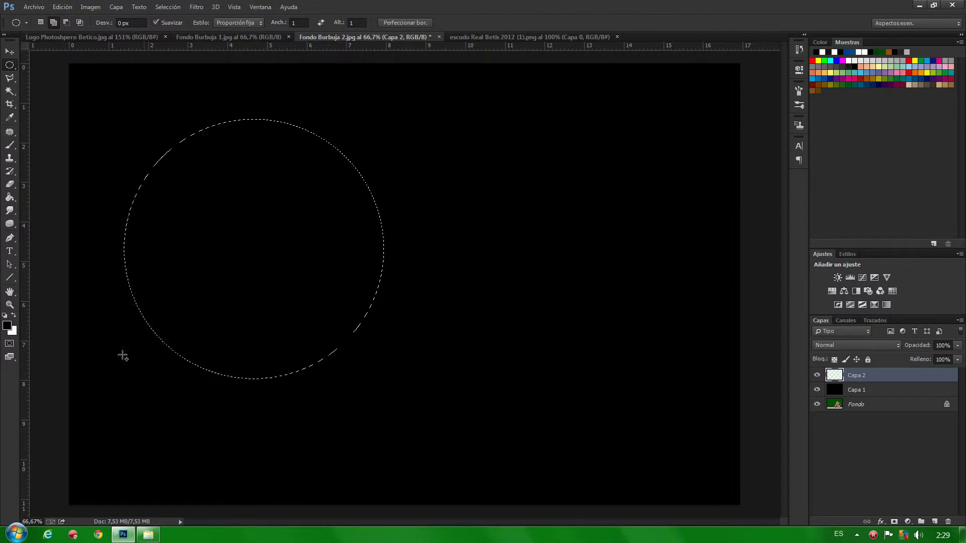
Paint a soft white glow around the inside edge of the circular selection using a 356 px Brush with 0% hardness.
click(10, 146)
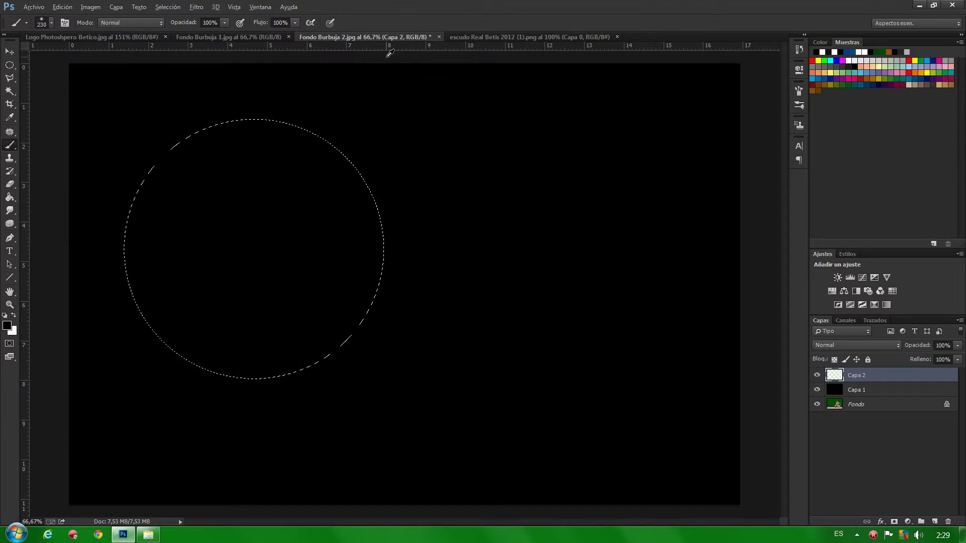
mouse_move(494, 318)
mouse_down()
mouse_move(527, 308)
mouse_move(469, 311)
mouse_move(522, 317)
mouse_move(461, 316)
mouse_move(534, 319)
mouse_move(480, 322)
mouse_move(502, 323)
mouse_up()
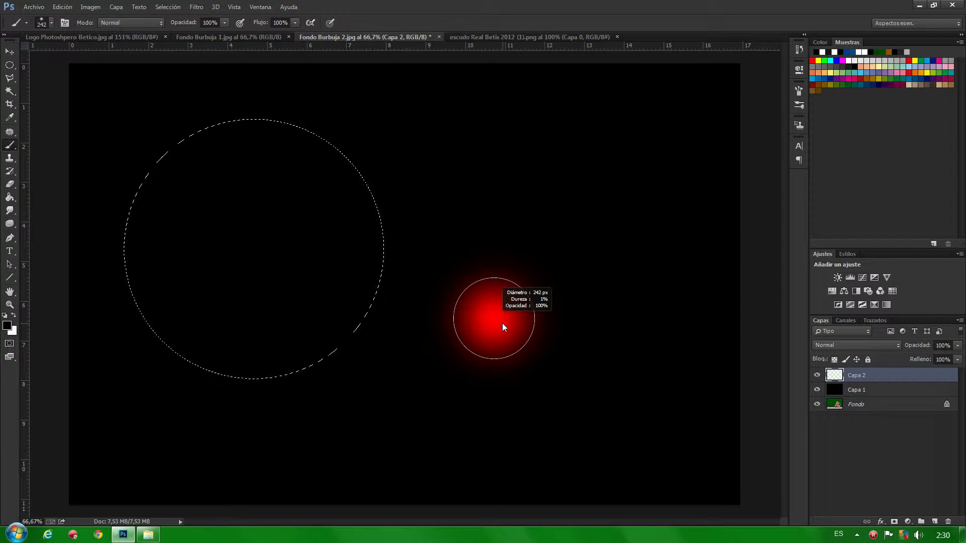
mouse_move(503, 327)
mouse_down()
mouse_move(495, 326)
mouse_move(520, 330)
mouse_move(518, 284)
mouse_up()
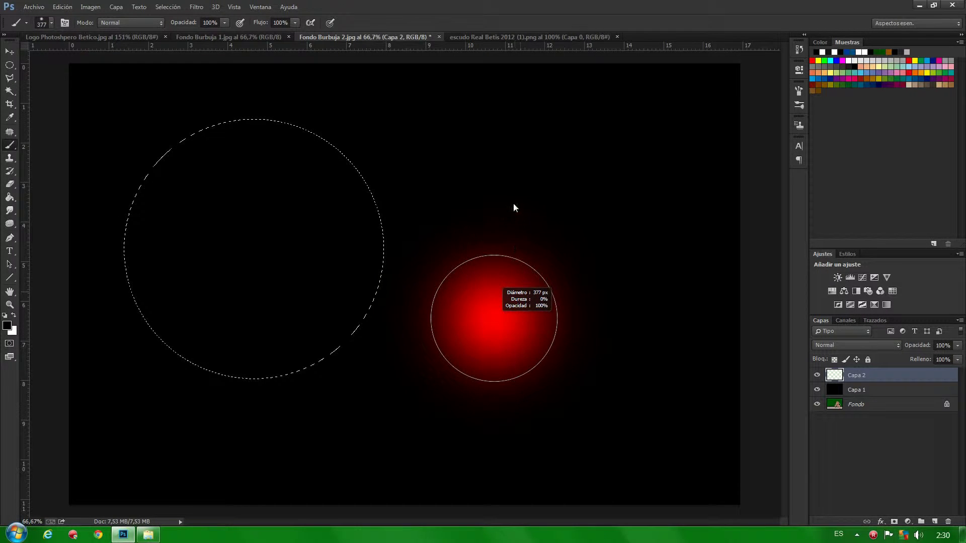
mouse_move(513, 203)
mouse_down()
mouse_move(524, 382)
mouse_move(510, 215)
mouse_move(514, 312)
mouse_move(500, 183)
mouse_move(479, 108)
mouse_up()
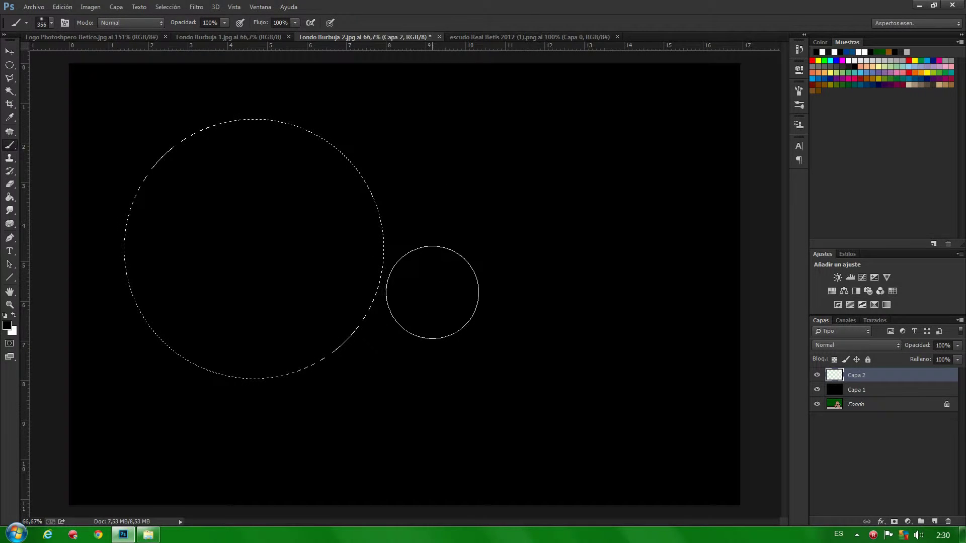
click(15, 313)
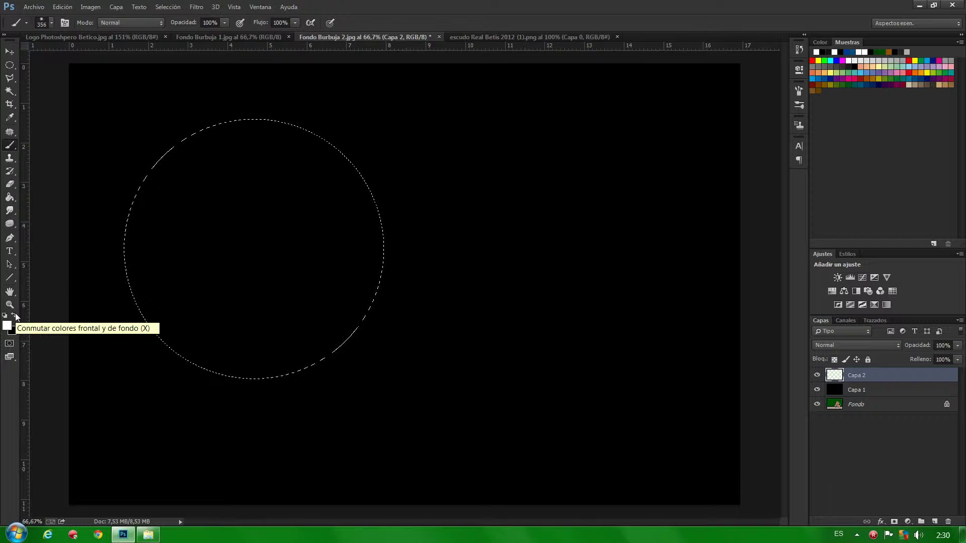
mouse_move(423, 187)
mouse_down()
mouse_move(434, 272)
mouse_move(421, 324)
mouse_up()
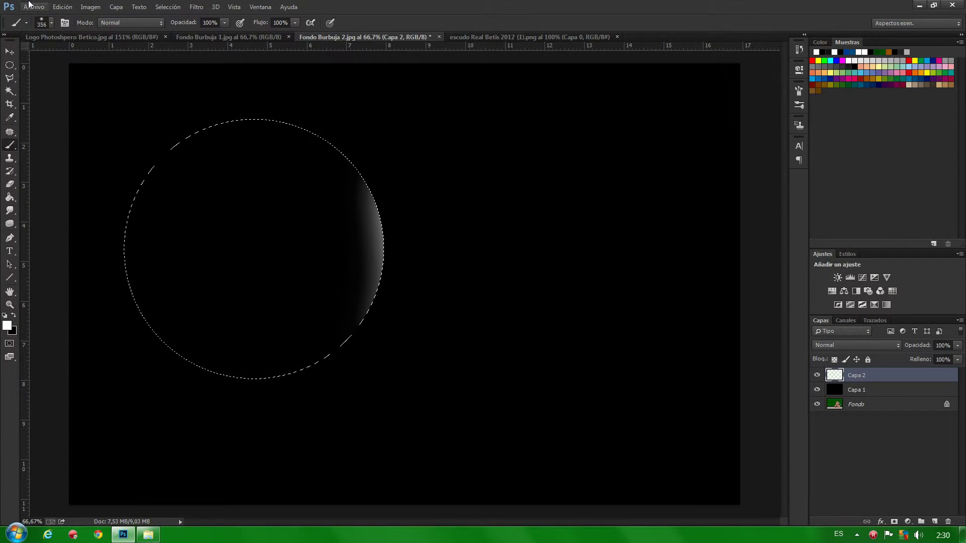
mouse_move(403, 367)
mouse_down()
mouse_move(347, 416)
mouse_move(272, 439)
mouse_move(162, 420)
mouse_move(104, 367)
mouse_move(66, 268)
mouse_move(73, 158)
mouse_move(109, 133)
mouse_move(125, 101)
mouse_move(221, 68)
mouse_move(266, 65)
mouse_move(380, 111)
mouse_up()
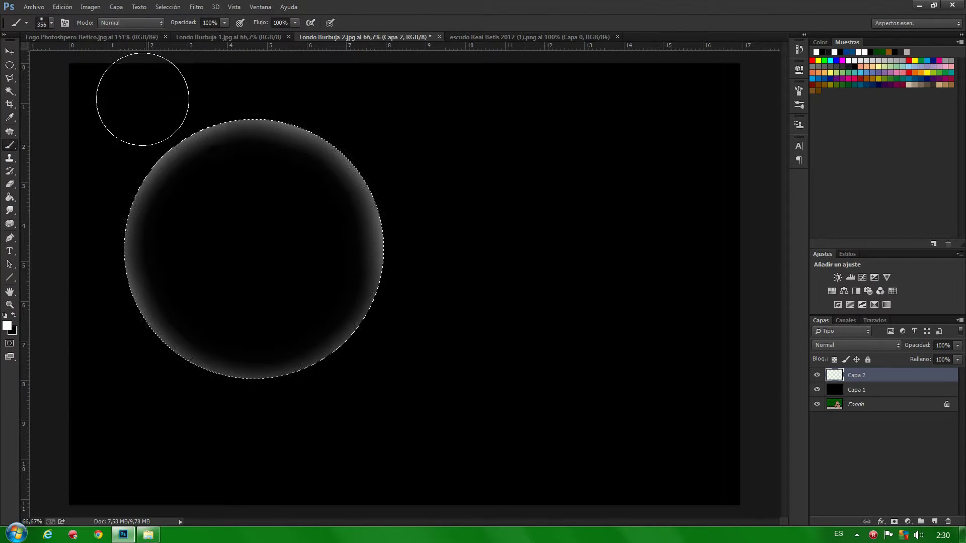
Add a third layer and paint one soft white highlight with a 215 px brush in the upper-left part of the circle.
ctrl+click(934, 522)
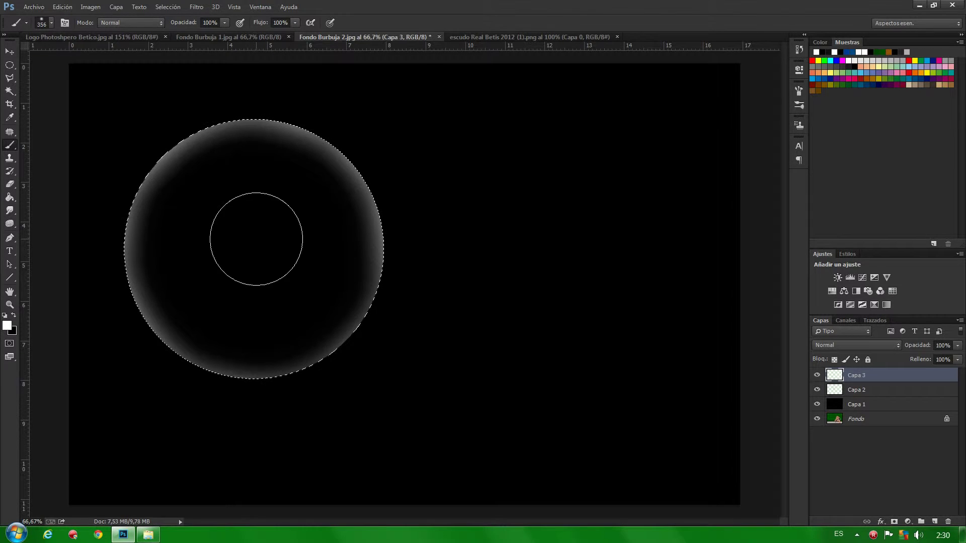
drag(256, 239, 227, 242)
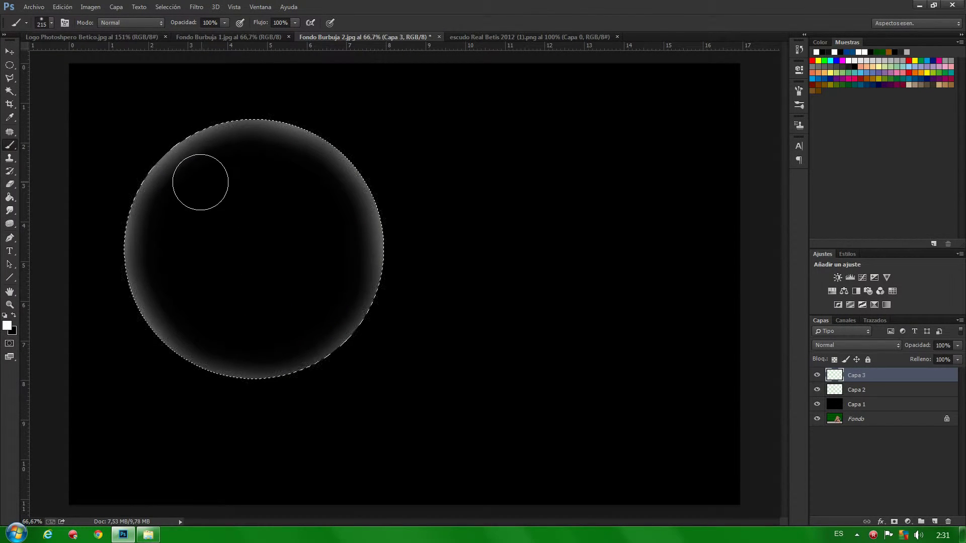
click(198, 190)
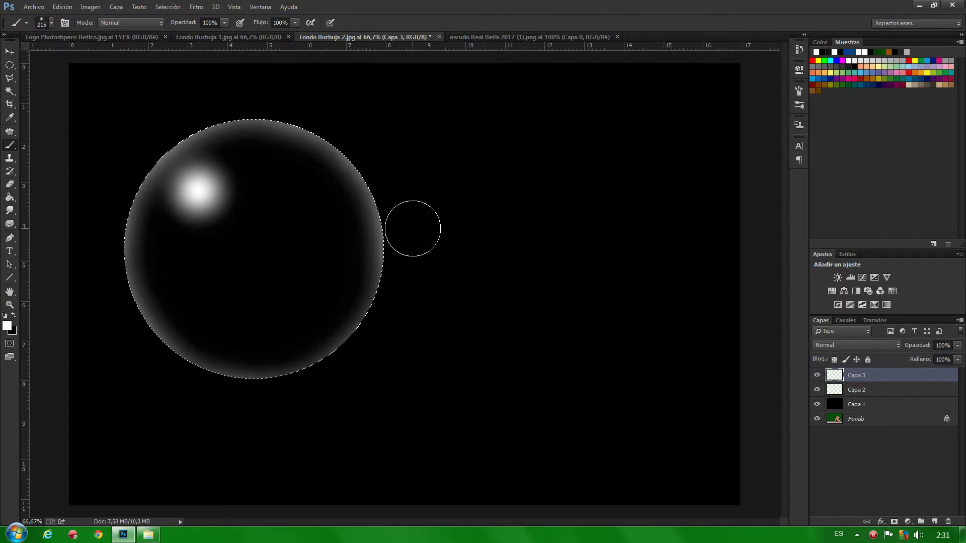
Apply a Gaussian blur with a radius of 33,2 pixels to the highlight on Capa 3.
click(197, 8)
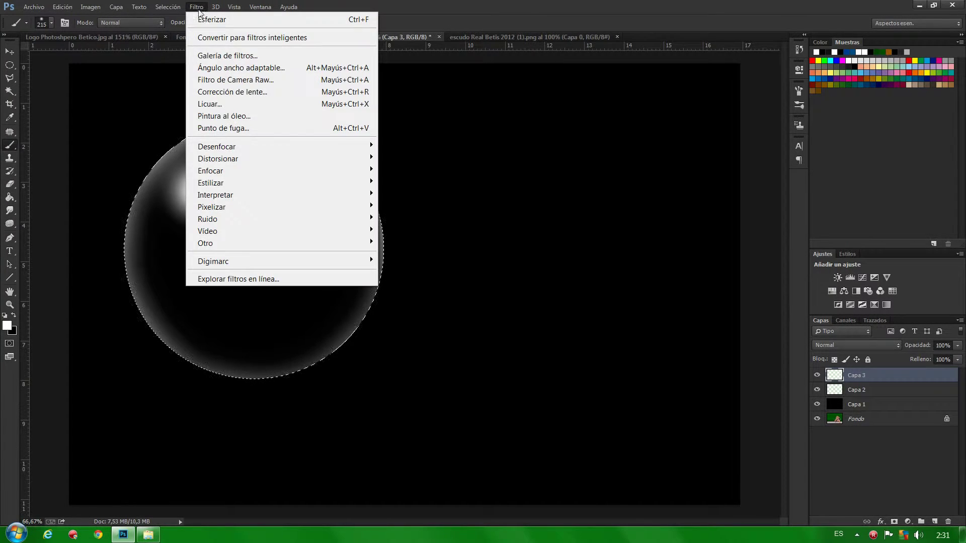
mouse_move(239, 147)
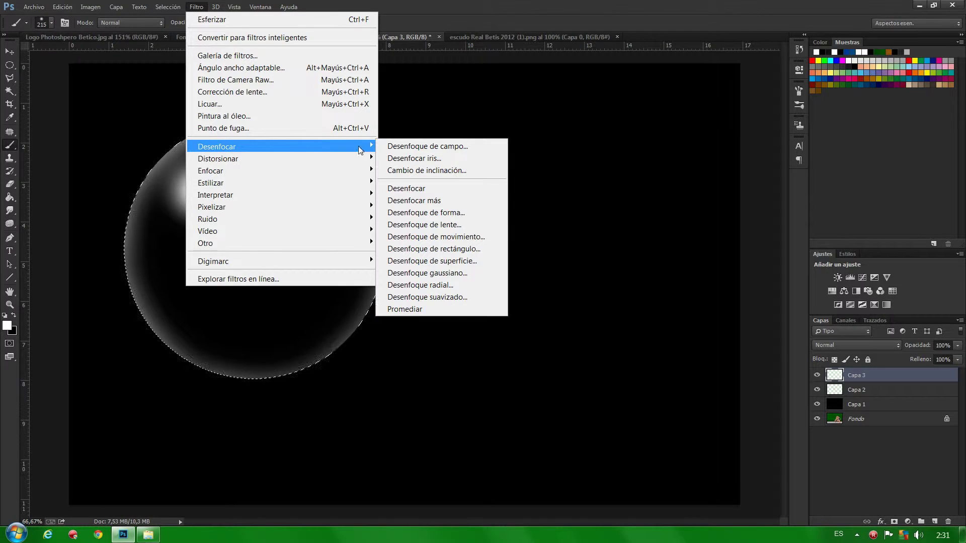
click(440, 274)
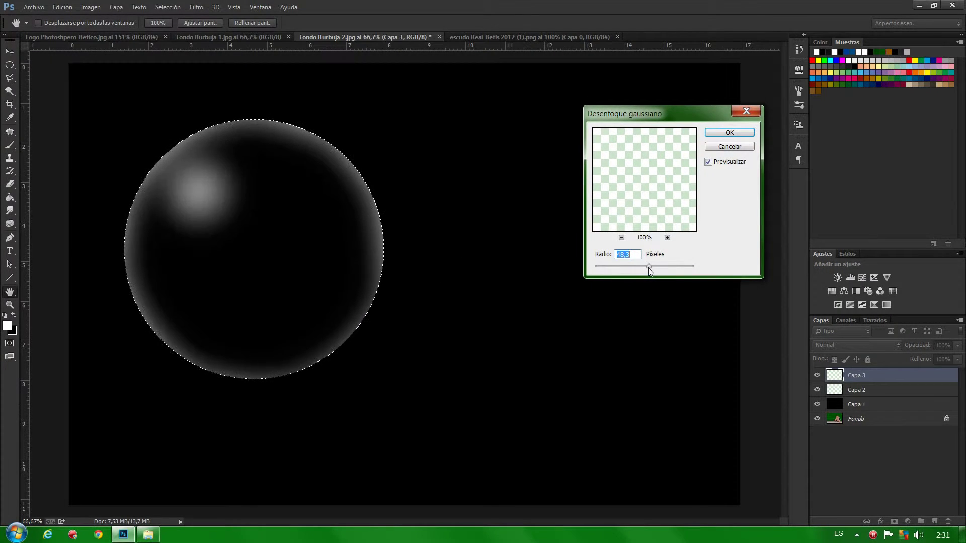
drag(648, 268, 646, 271)
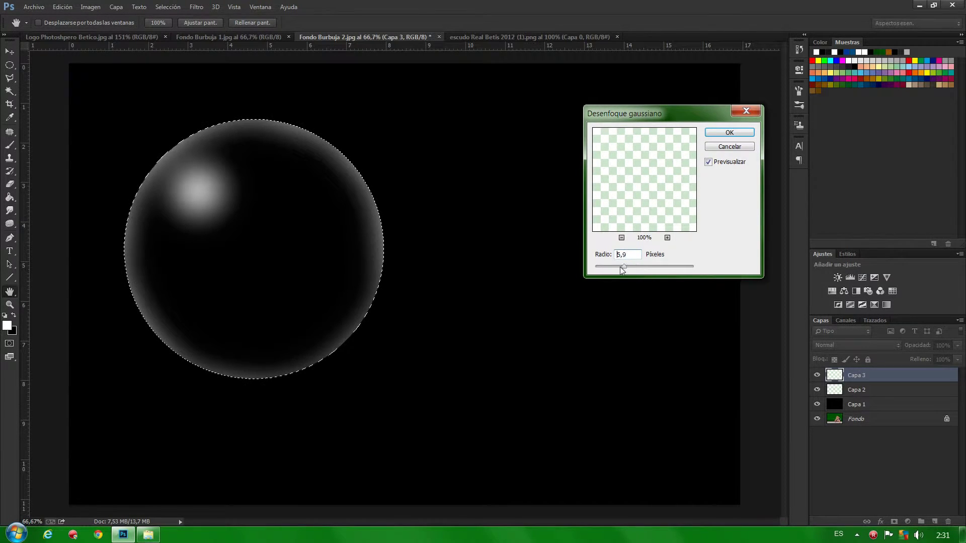
drag(619, 266, 643, 265)
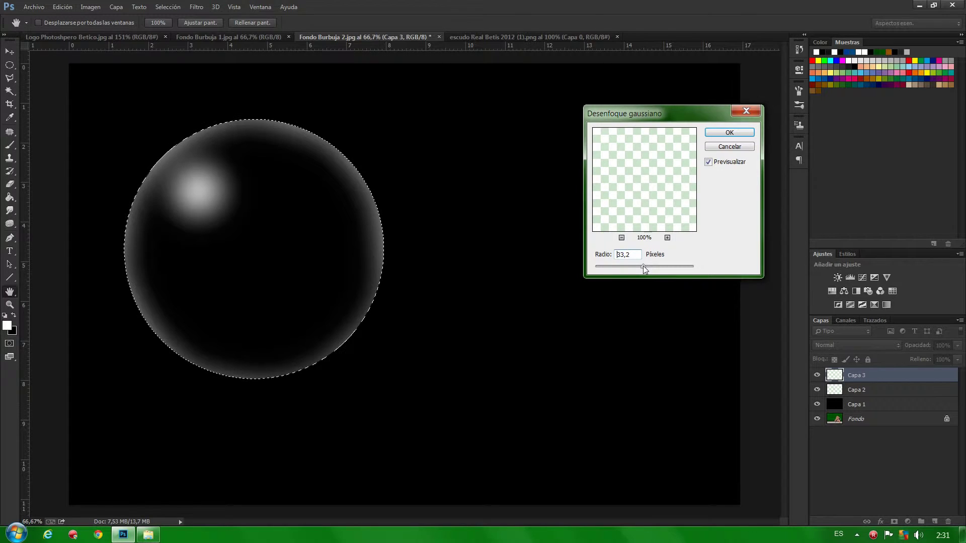
click(729, 134)
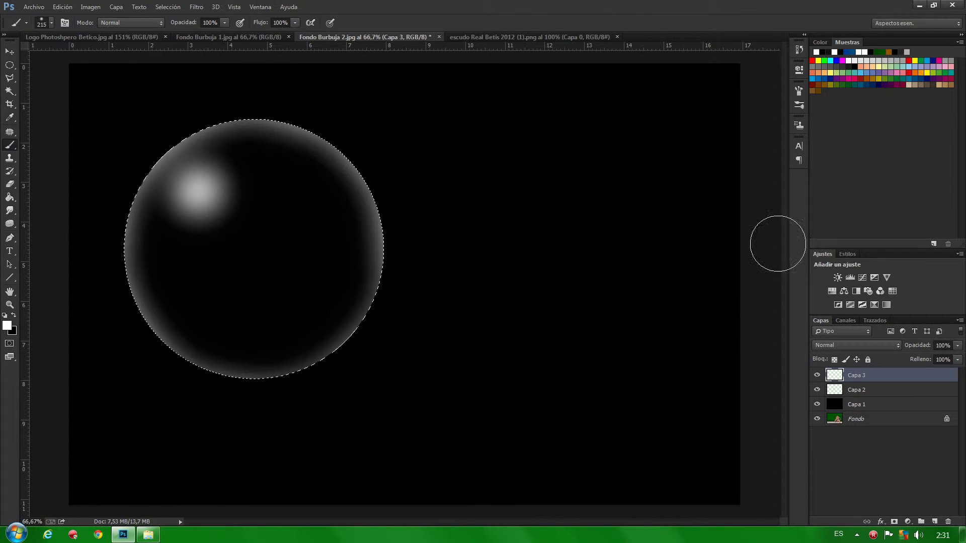
Apply the Esferizar distortion to the highlight on Capa 3 with an amount of 50% in Normal mode.
click(197, 7)
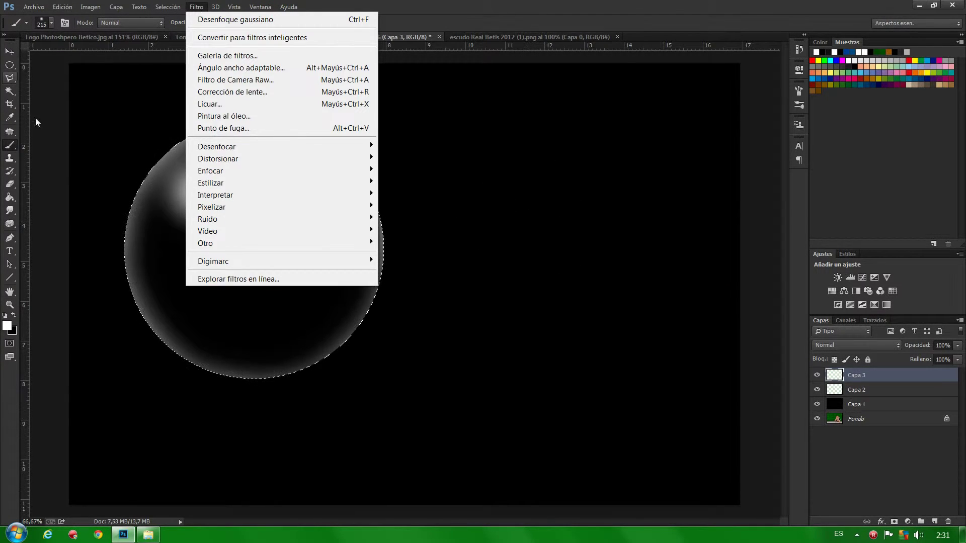
mouse_move(226, 161)
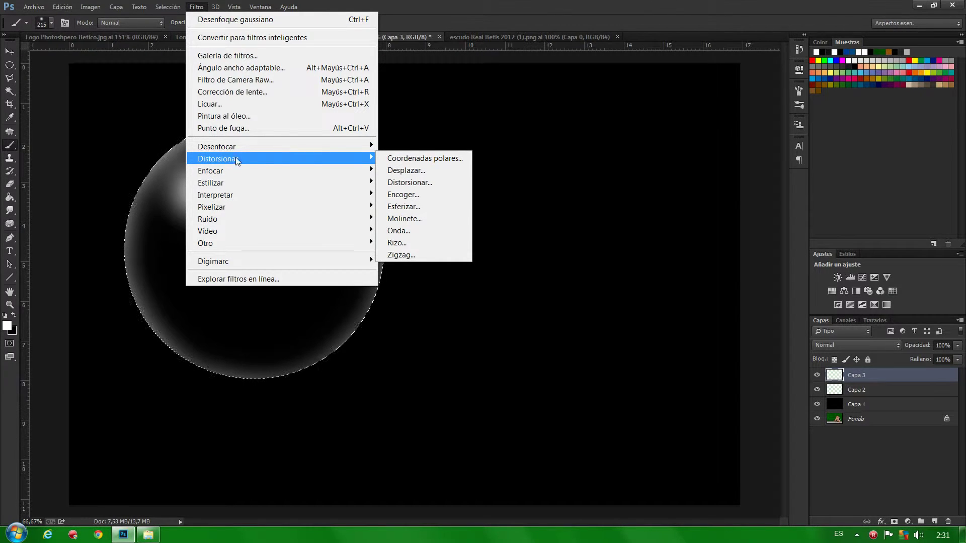
click(414, 206)
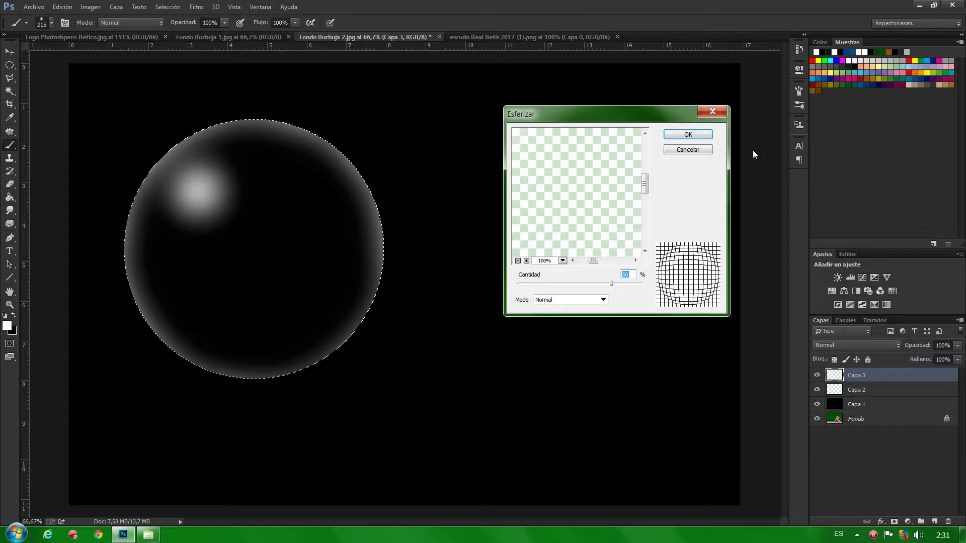
click(688, 135)
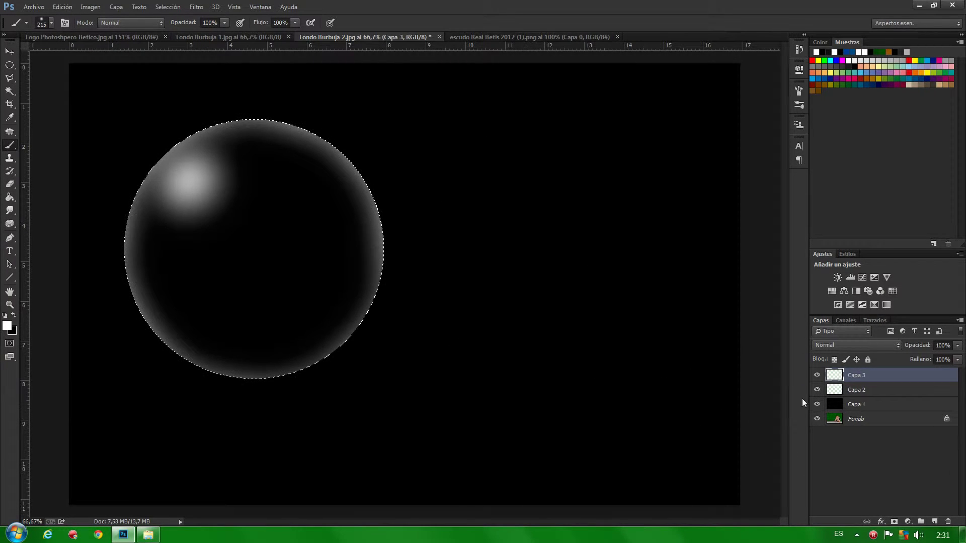
Hide the black Capa 1 to preview the bubble over the baby background, and show the layer again.
click(817, 404)
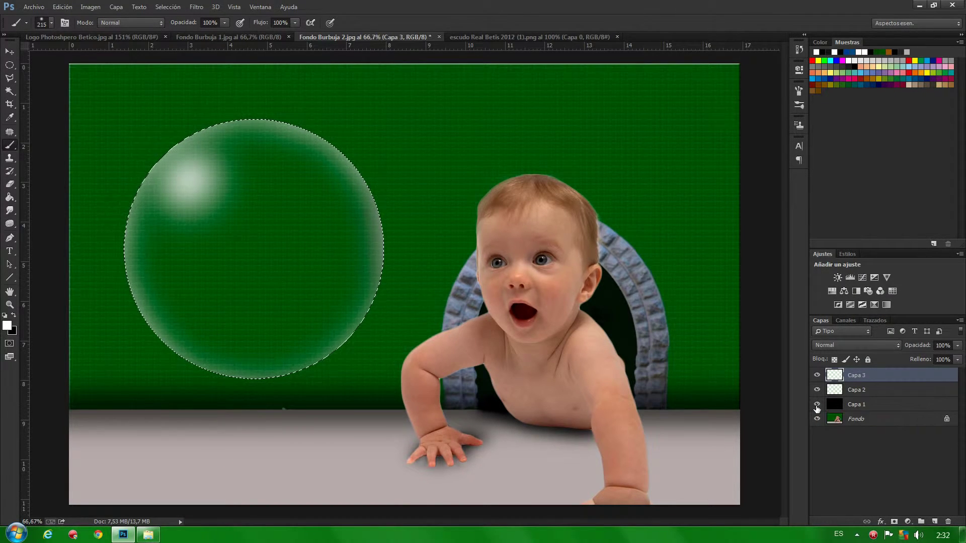
click(817, 405)
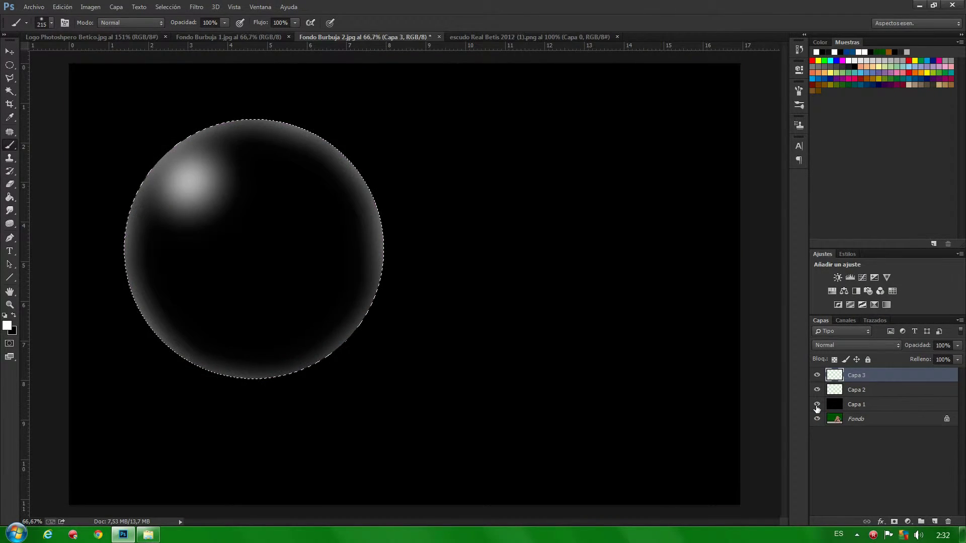
Delete everything outside the circle from the black Capa 1 using the inverted selection, and clear the selection.
click(870, 407)
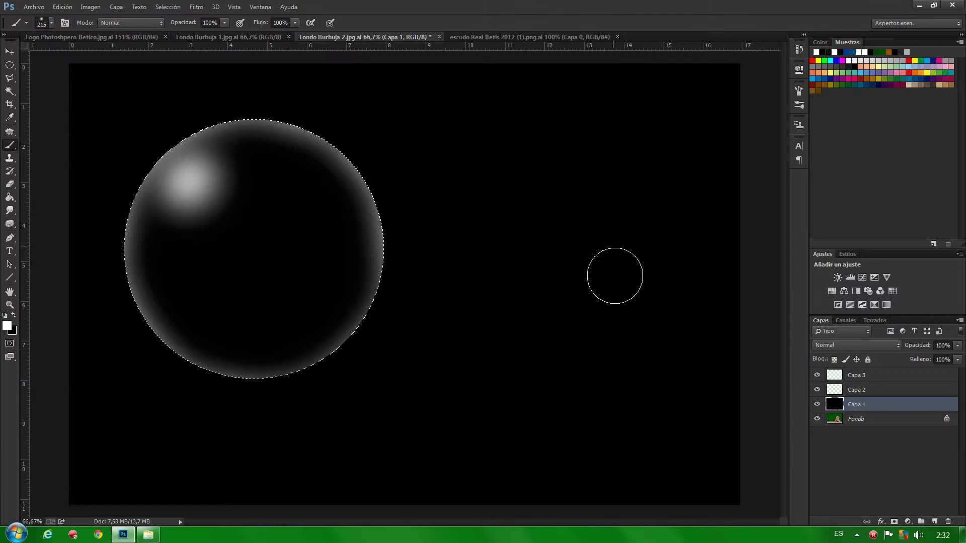
click(167, 6)
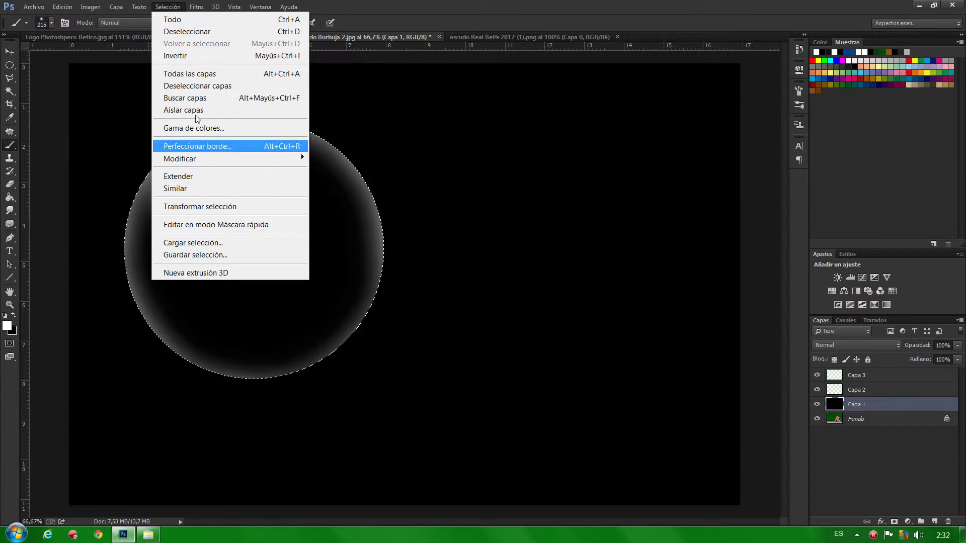
click(175, 56)
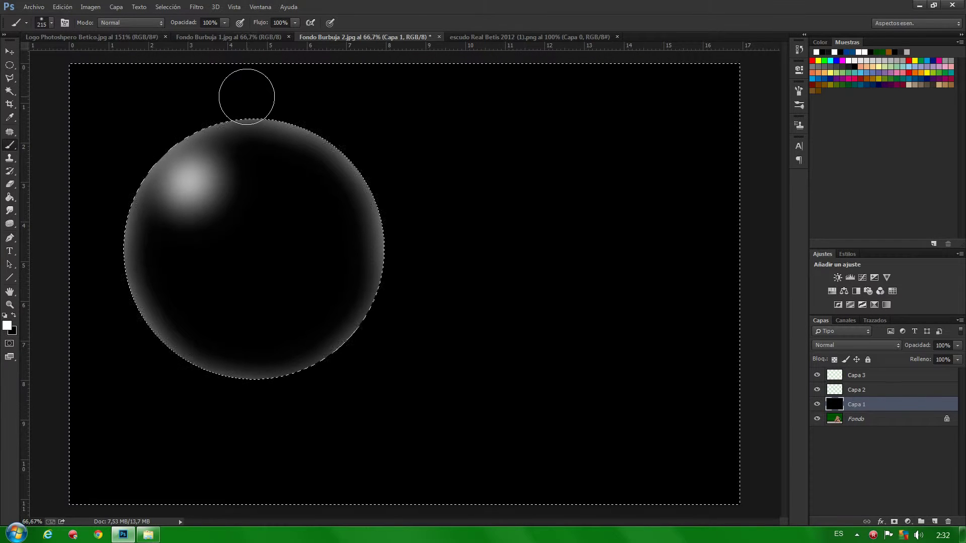
key(Delete)
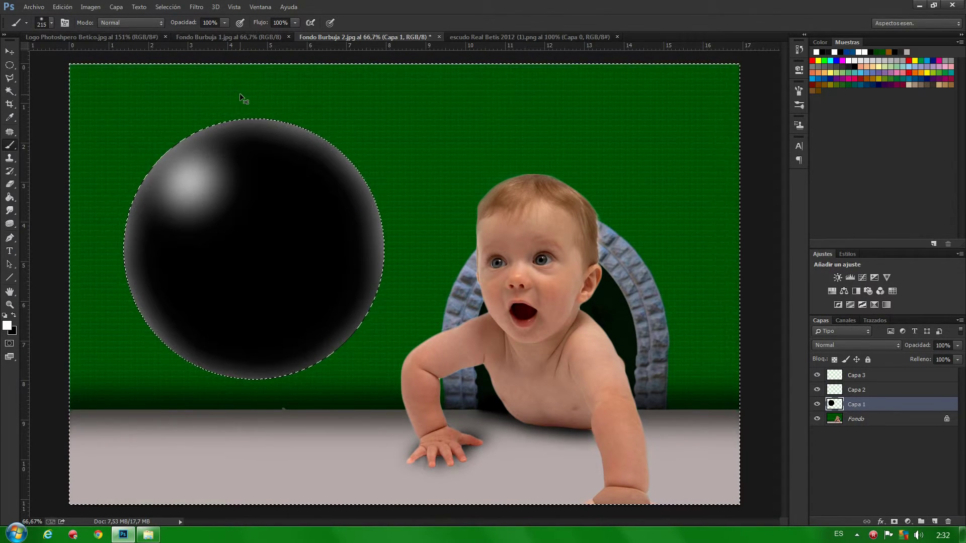
key(ctrl+d)
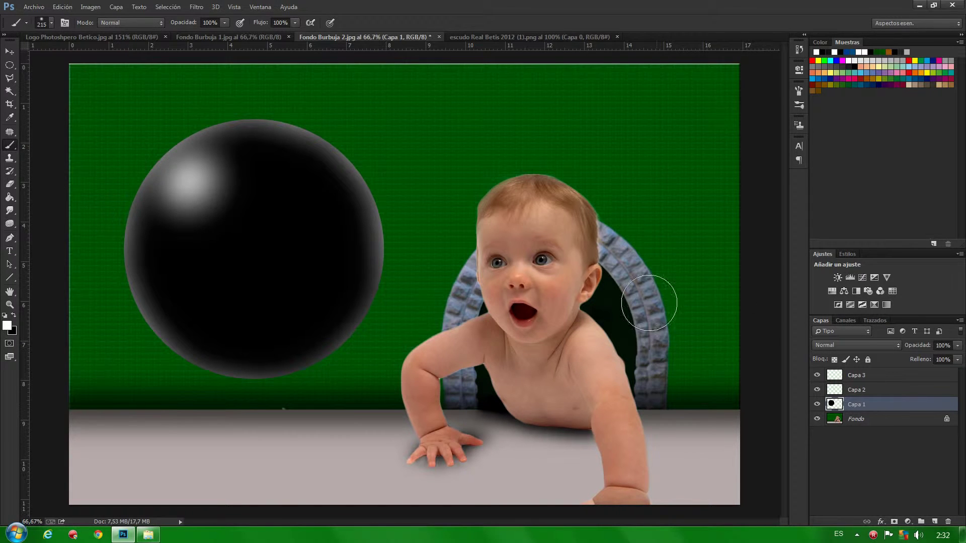
Hide the black disc on Capa 1 and merge the bubble layers Capa 3 and Capa 2 into one.
click(816, 405)
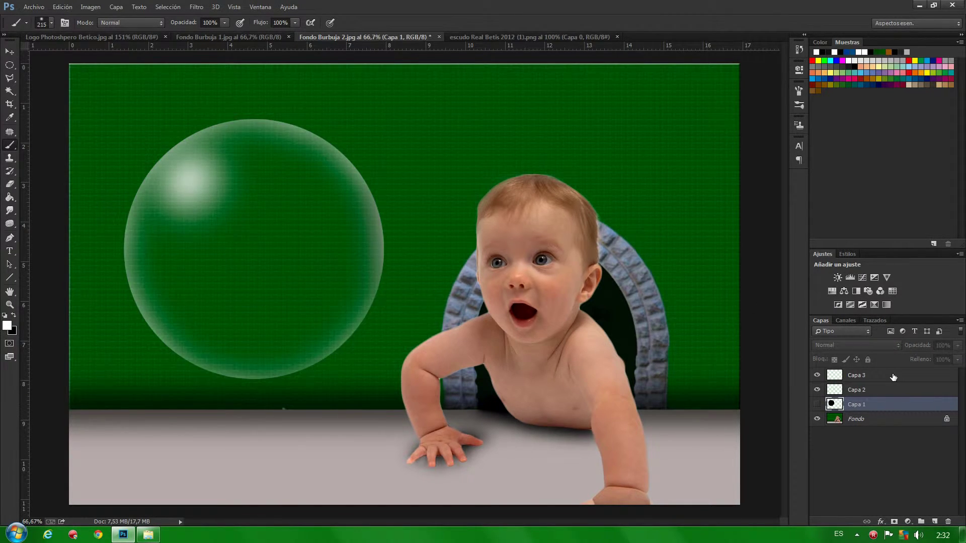
click(893, 376)
shift+click(890, 391)
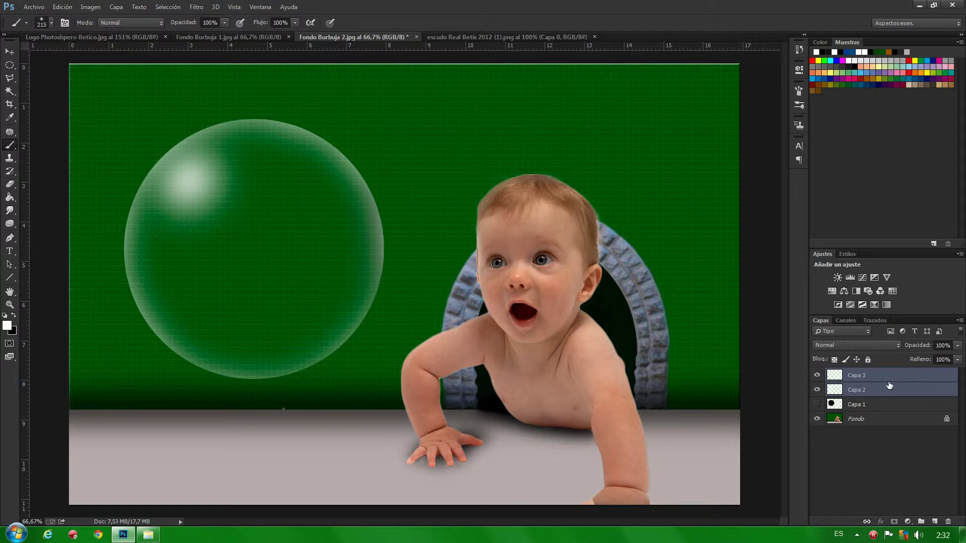
right_click(889, 385)
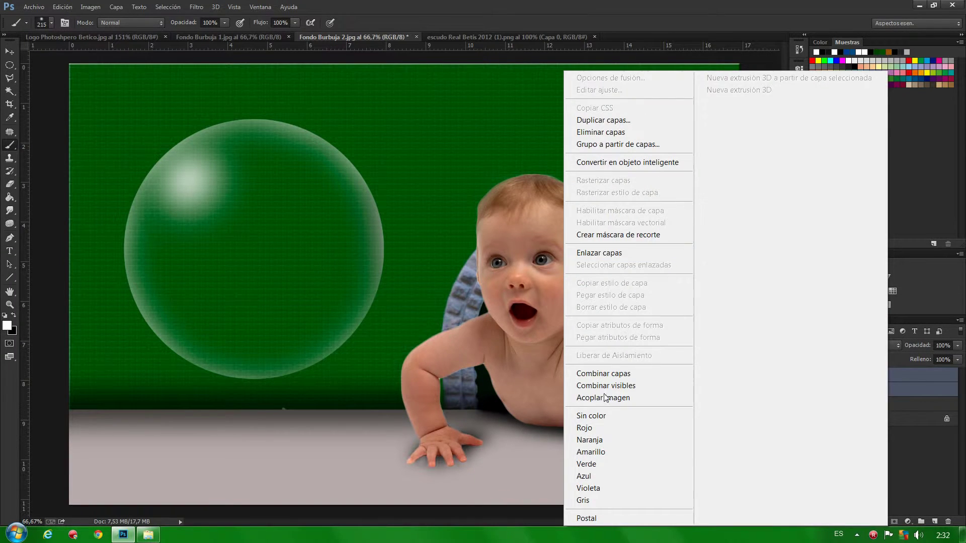
click(604, 373)
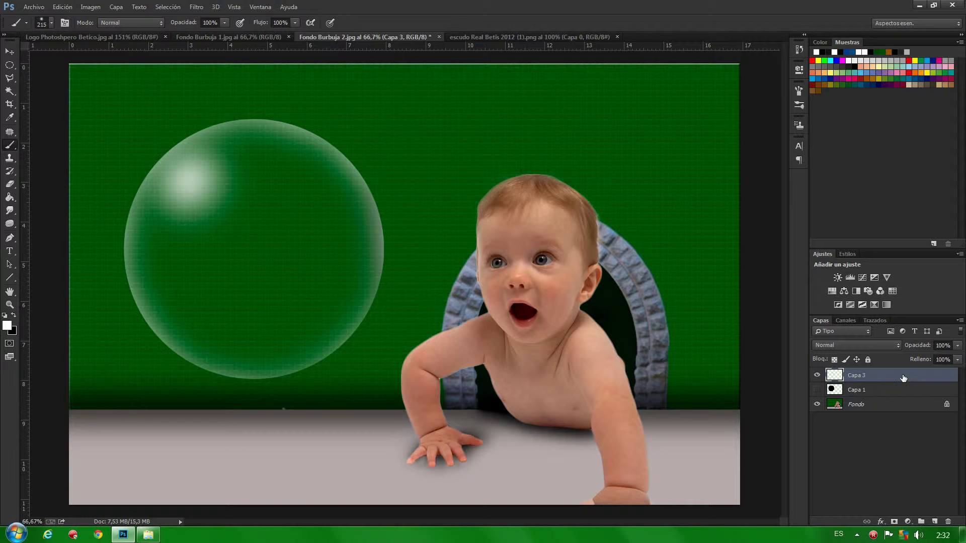
Give the merged bubble layer a white outer glow in Trama mode with 24% opacity and 5 px size, and rasterize the layer style.
double_click(903, 378)
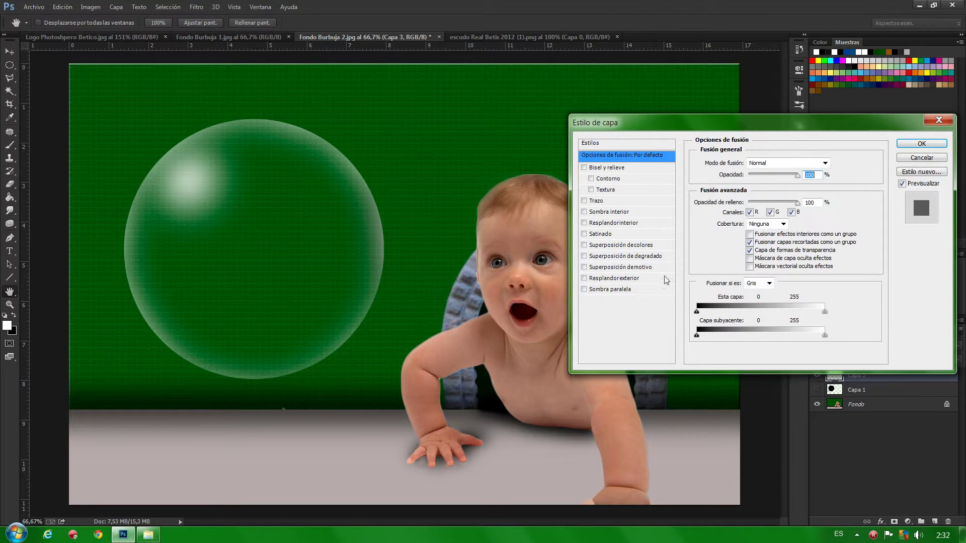
click(583, 279)
click(606, 279)
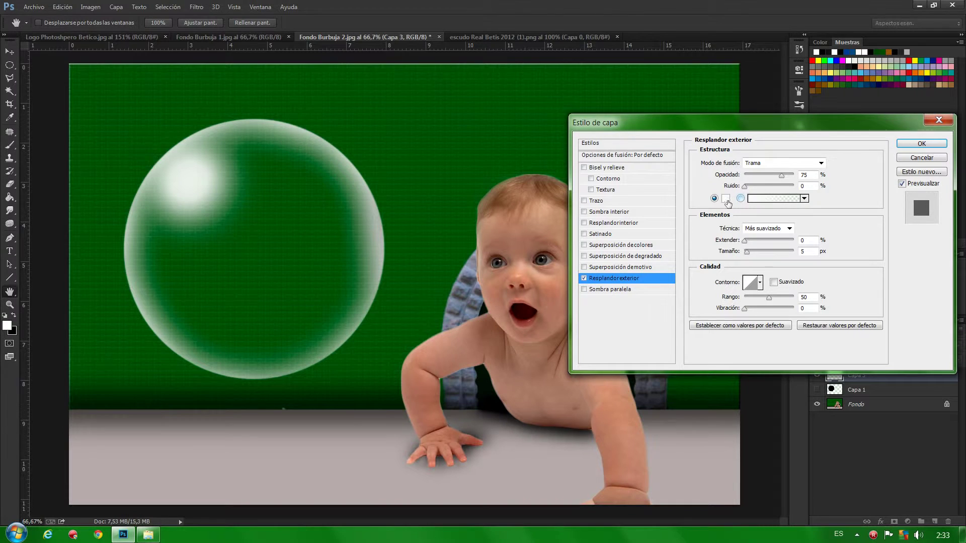
drag(779, 179, 759, 188)
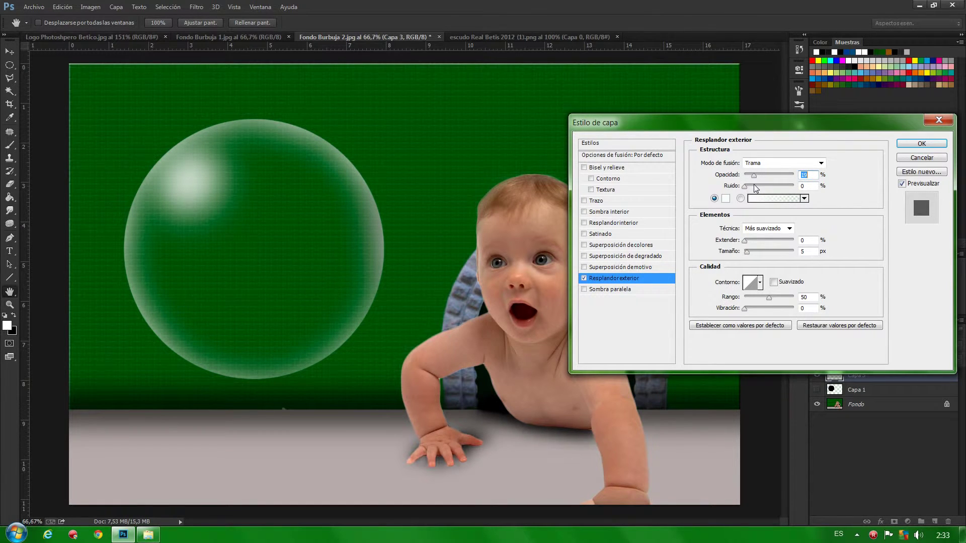
drag(753, 184, 773, 188)
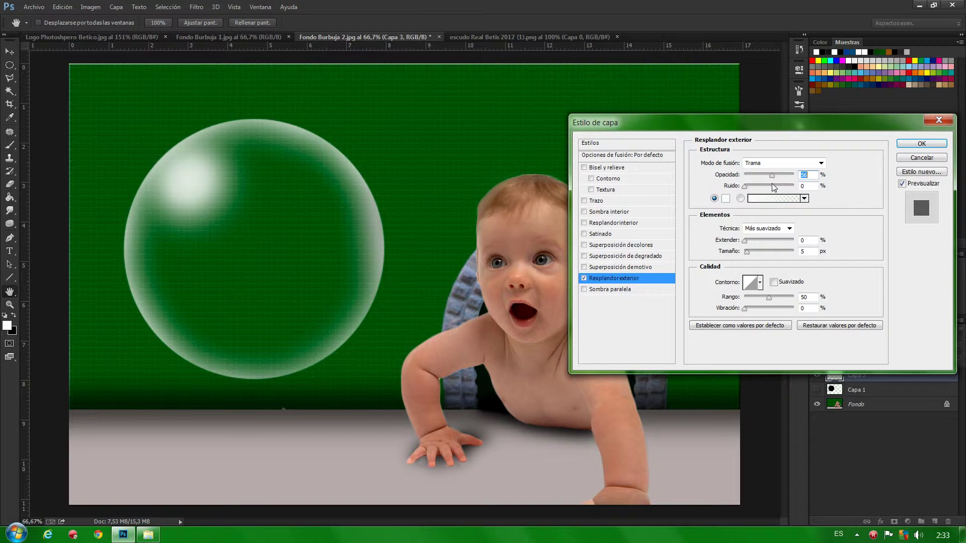
drag(774, 188, 751, 186)
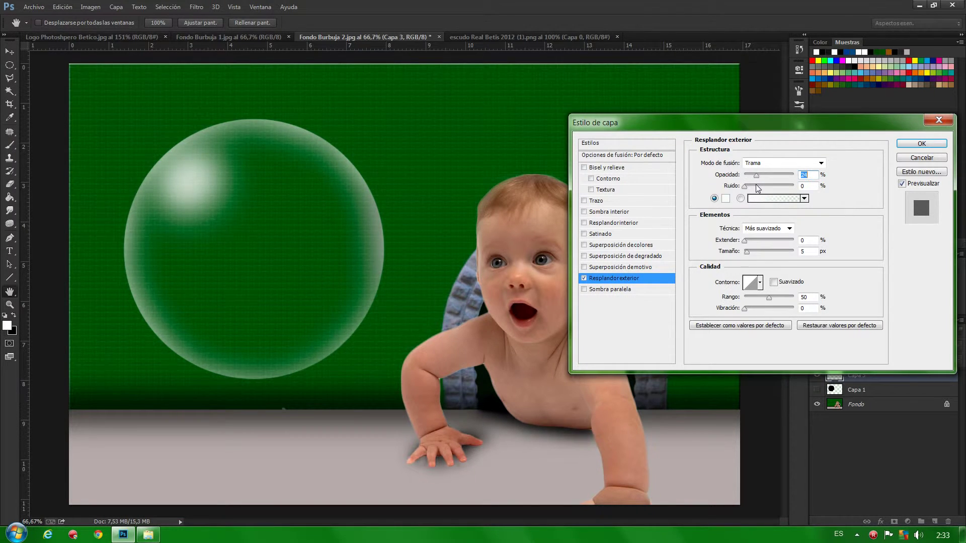
click(921, 143)
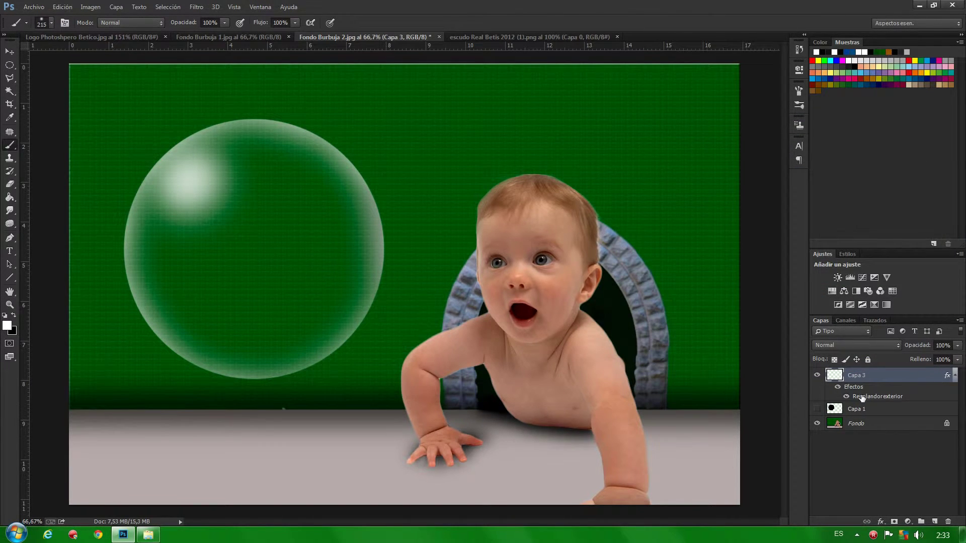
right_click(888, 376)
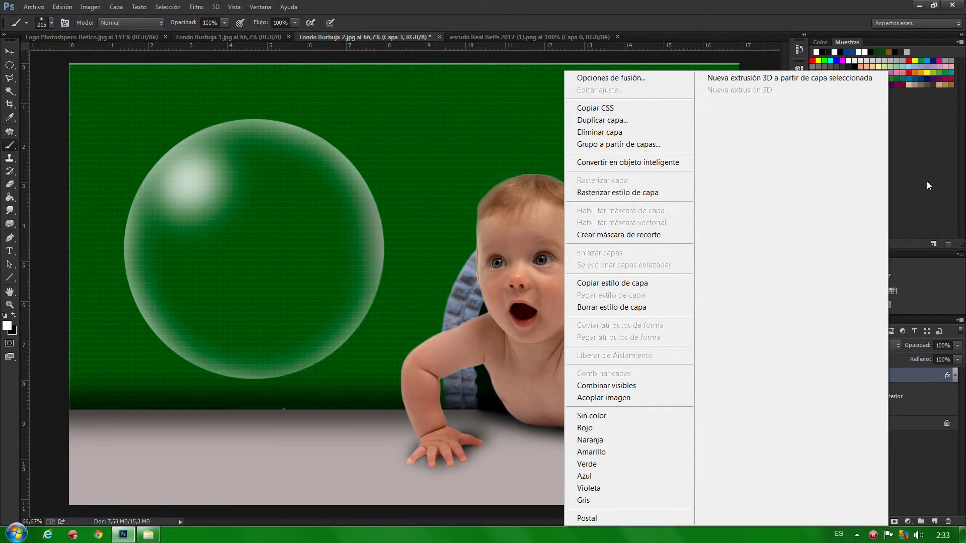
click(621, 192)
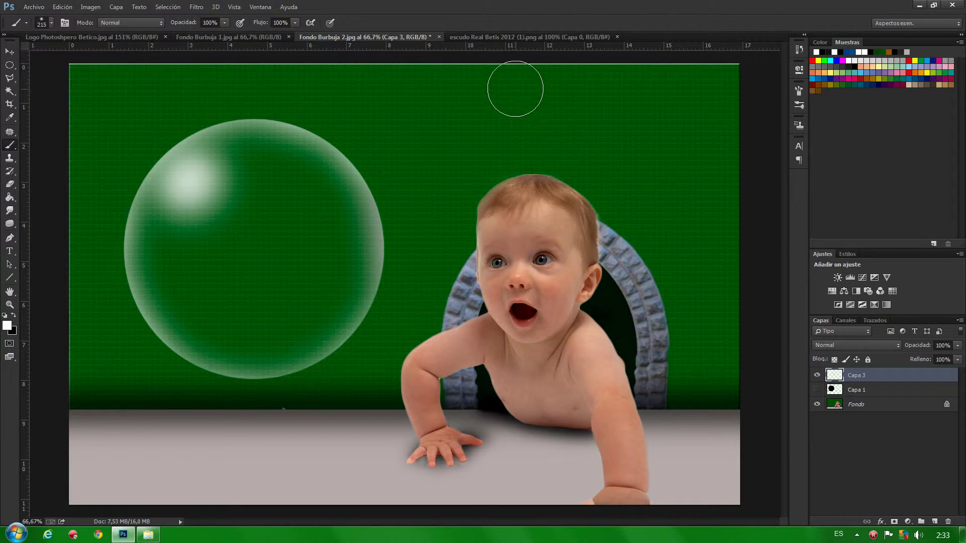
Copy the Real Betis crest from its own document into Fondo Burbuja 2 and place its layer beneath the bubble's Capa 3.
click(499, 38)
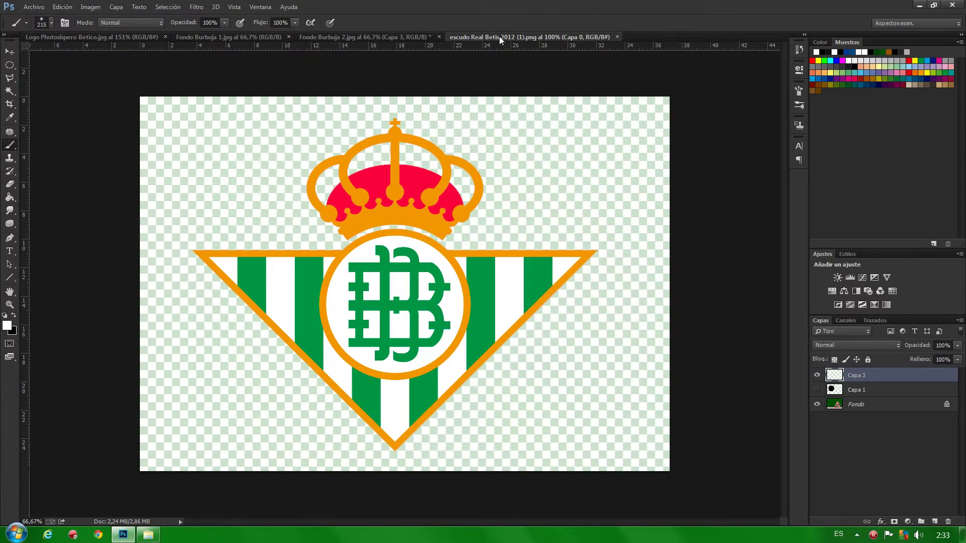
click(9, 50)
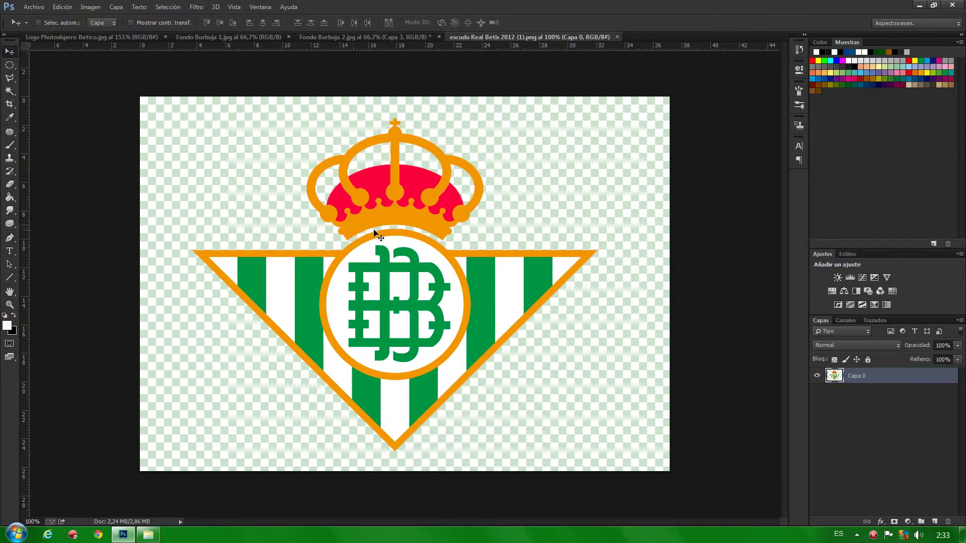
mouse_move(375, 232)
mouse_down()
mouse_move(390, 93)
mouse_move(357, 39)
mouse_move(371, 245)
mouse_up()
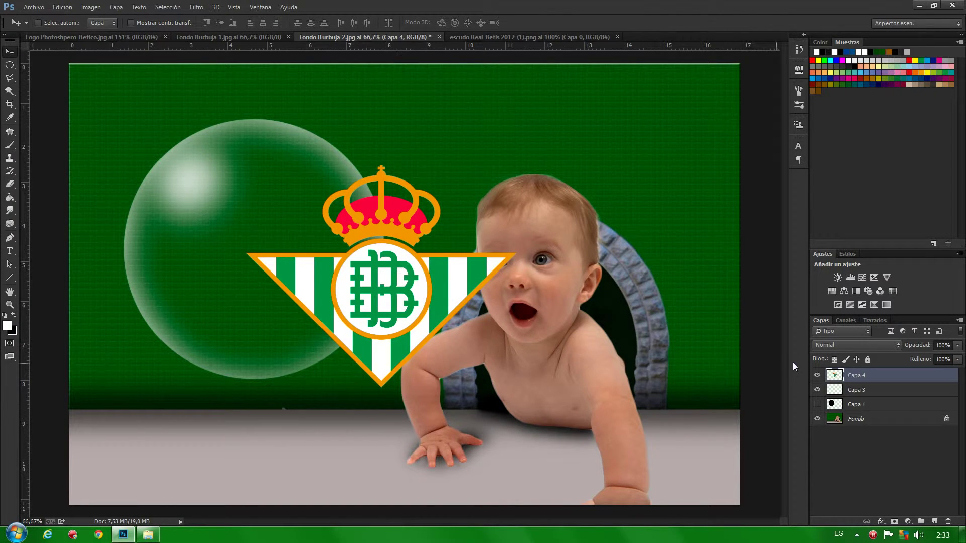
drag(860, 374, 862, 400)
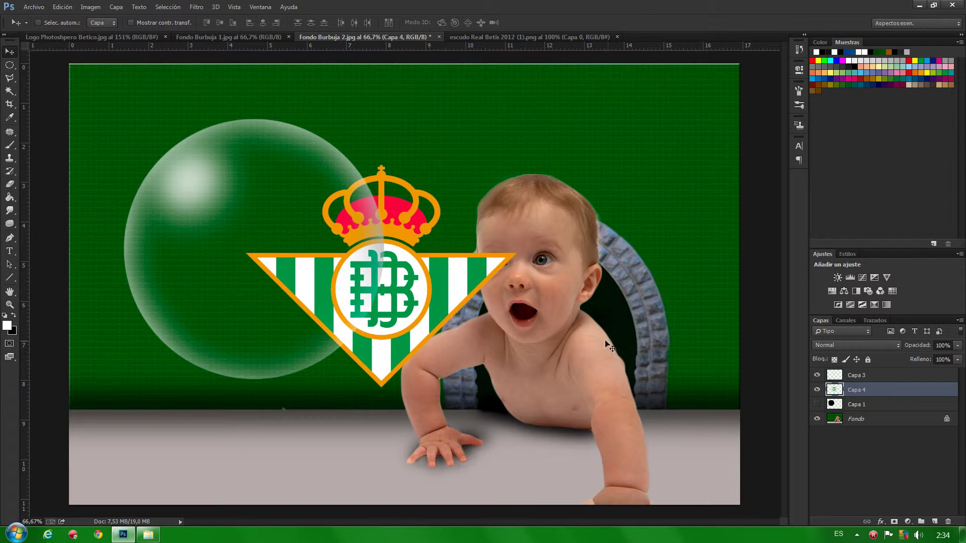
Move the crest over the bubble and rotate it counterclockwise to about -18,16 degrees with Free Transform.
drag(420, 287, 351, 285)
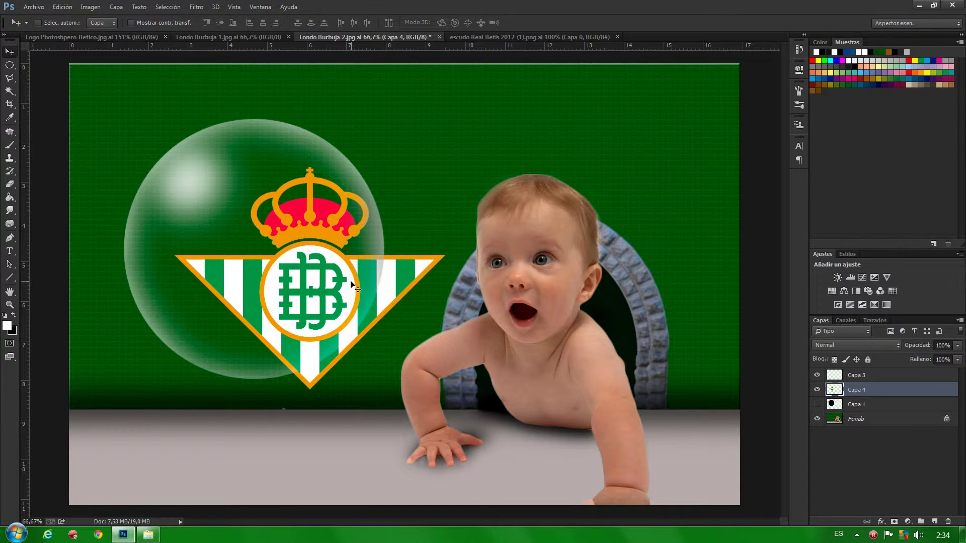
key(ctrl+t)
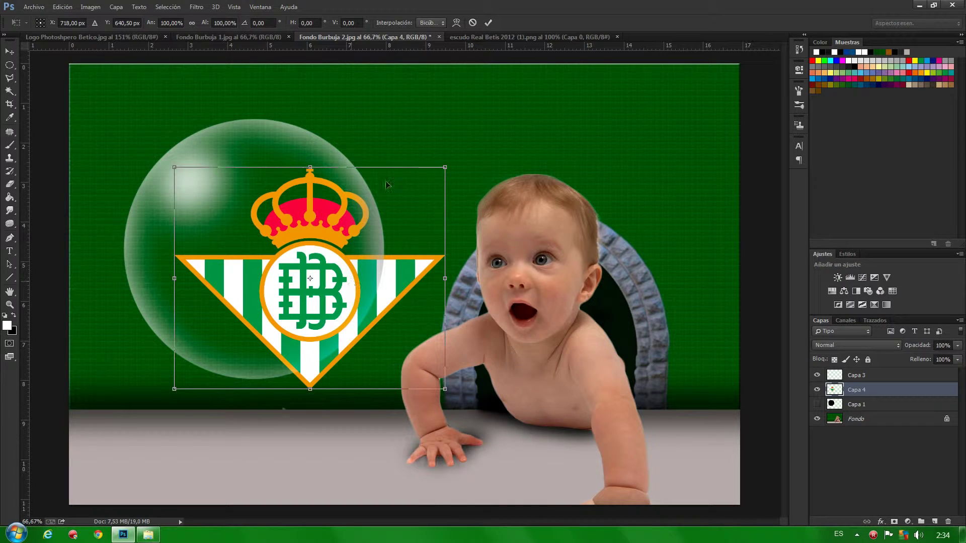
drag(455, 158, 422, 124)
mouse_move(325, 272)
mouse_down()
mouse_move(322, 250)
mouse_move(313, 286)
mouse_up()
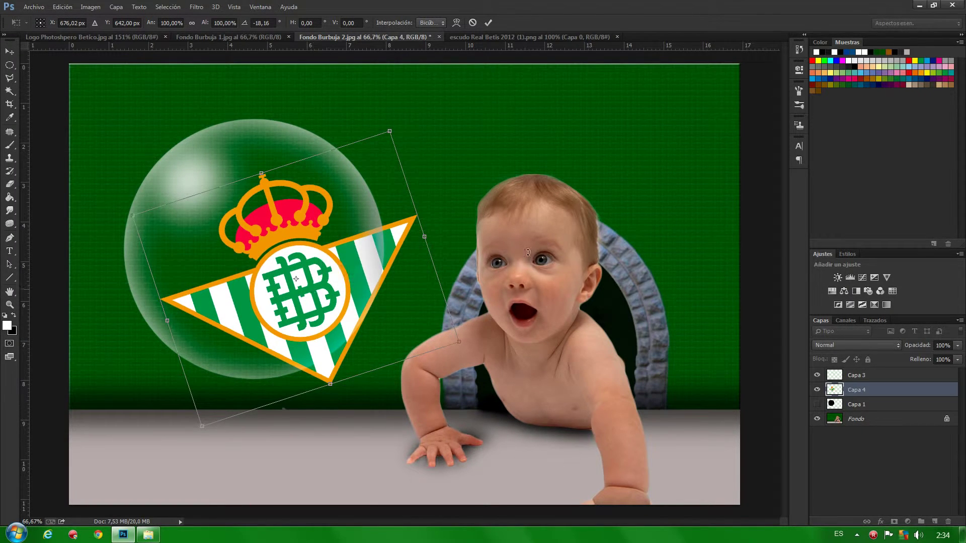
click(487, 23)
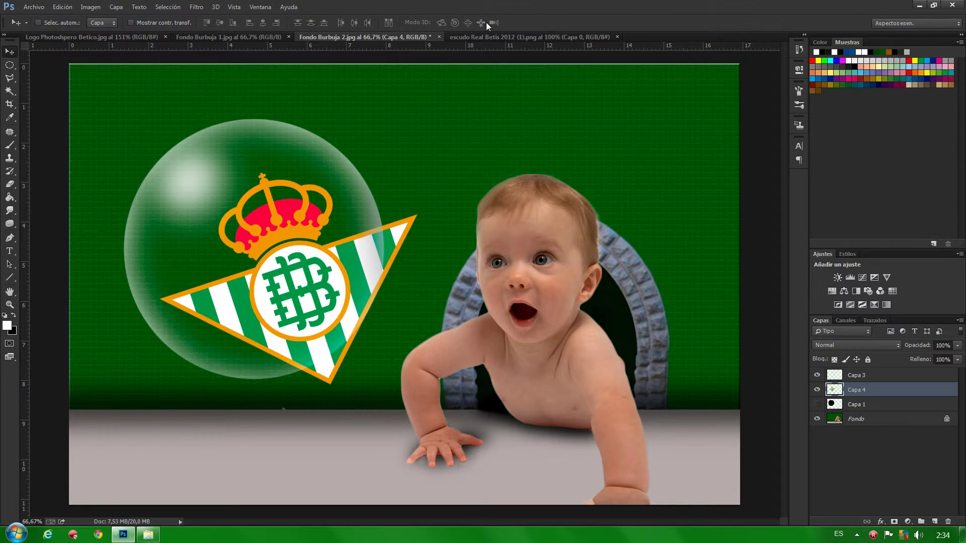
Apply a Gaussian blur with a radius of 2,9 pixels to the crest on Capa 4.
click(196, 8)
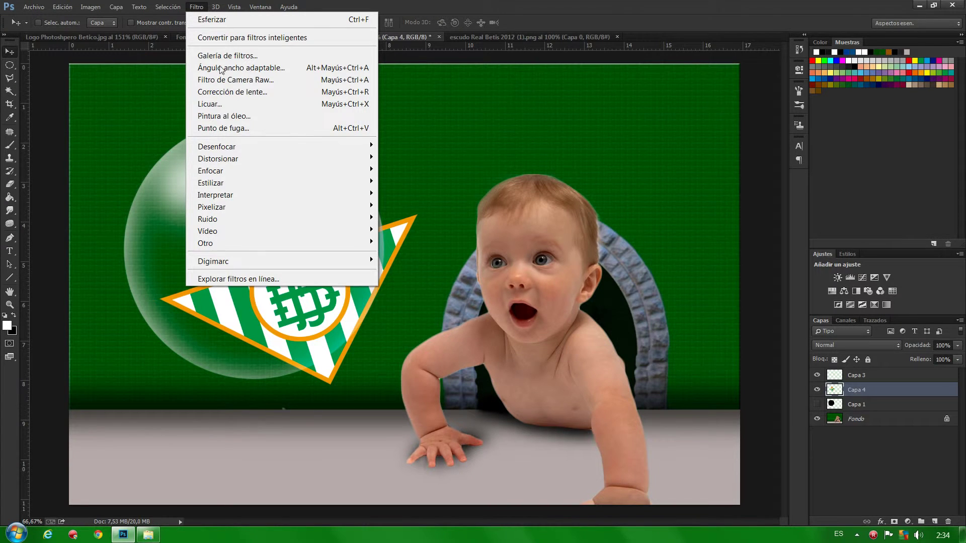
mouse_move(234, 147)
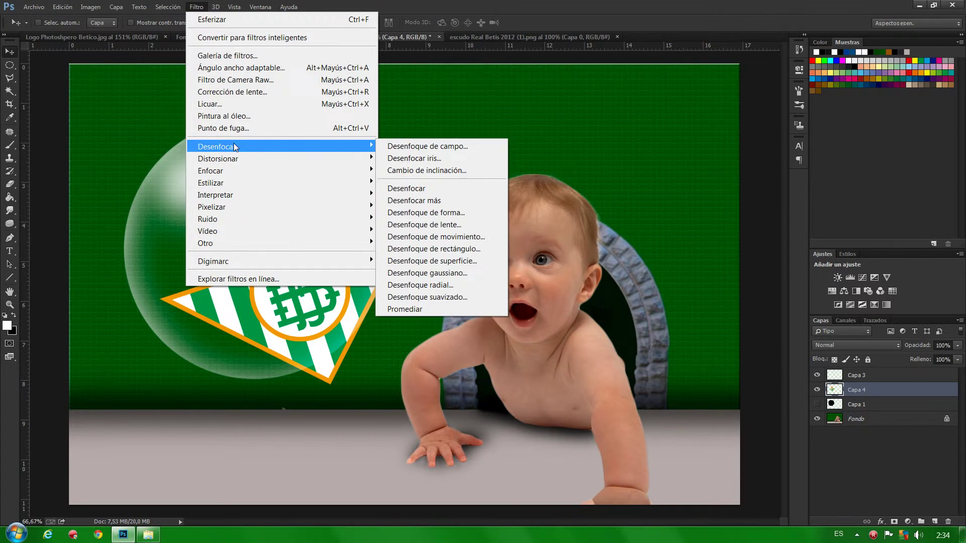
click(448, 273)
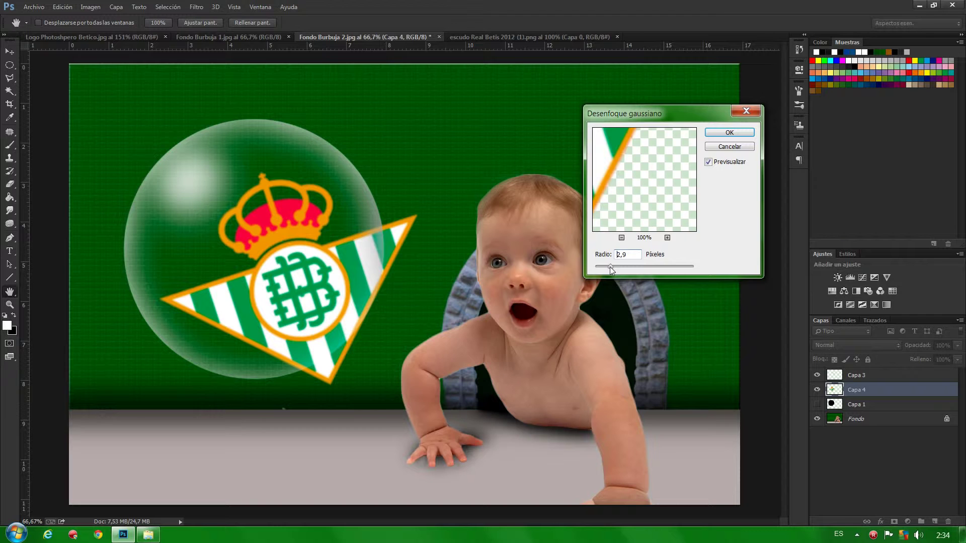
click(731, 133)
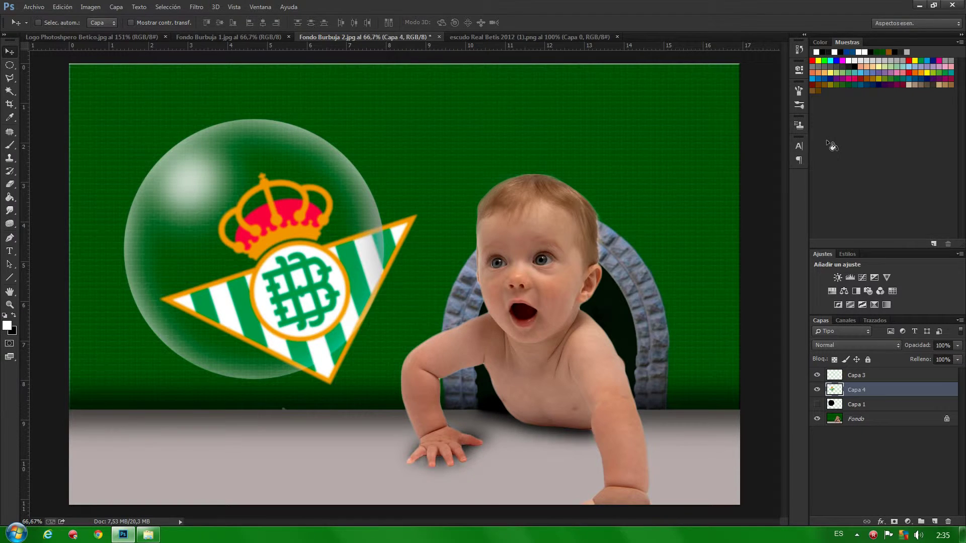
Load the disc on Capa 1 as a circular selection and make the crest layer Capa 4 active.
click(833, 405)
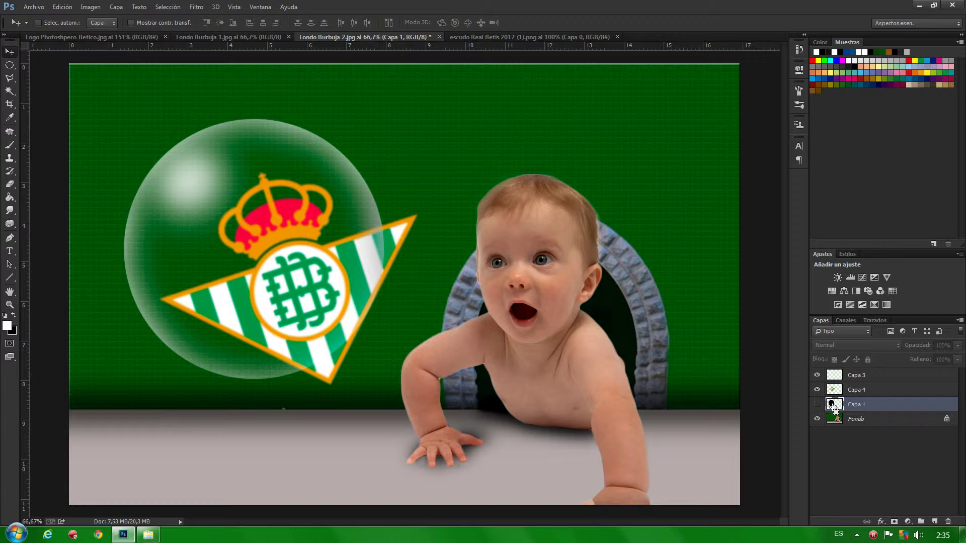
ctrl+click(832, 405)
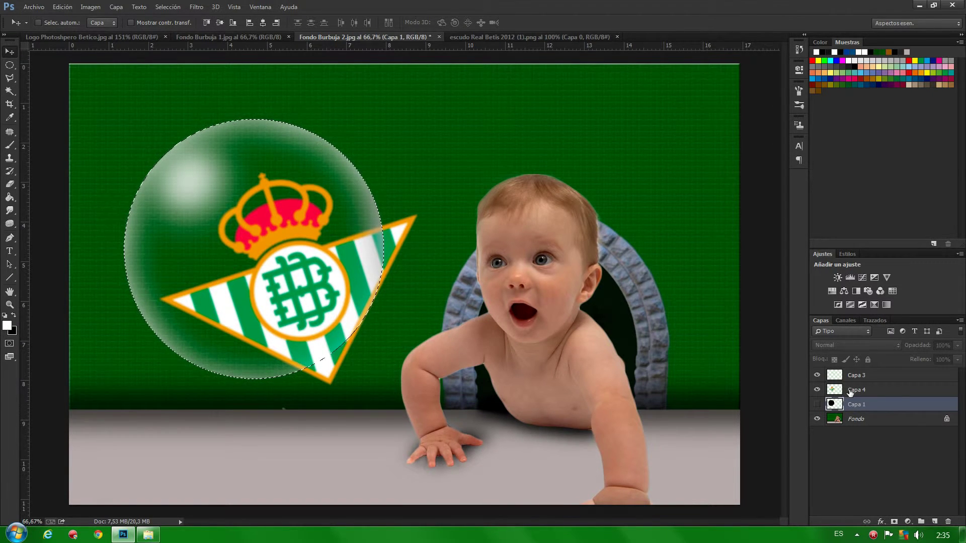
click(850, 391)
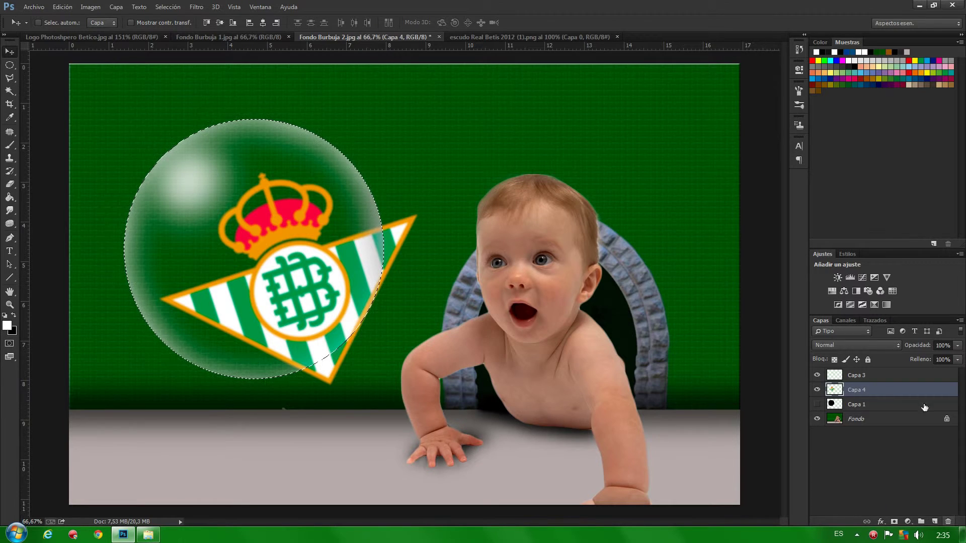
Apply the Spherize (Esferizar) filter to the selected part of the crest with an amount of 100 % in Normal mode.
click(196, 7)
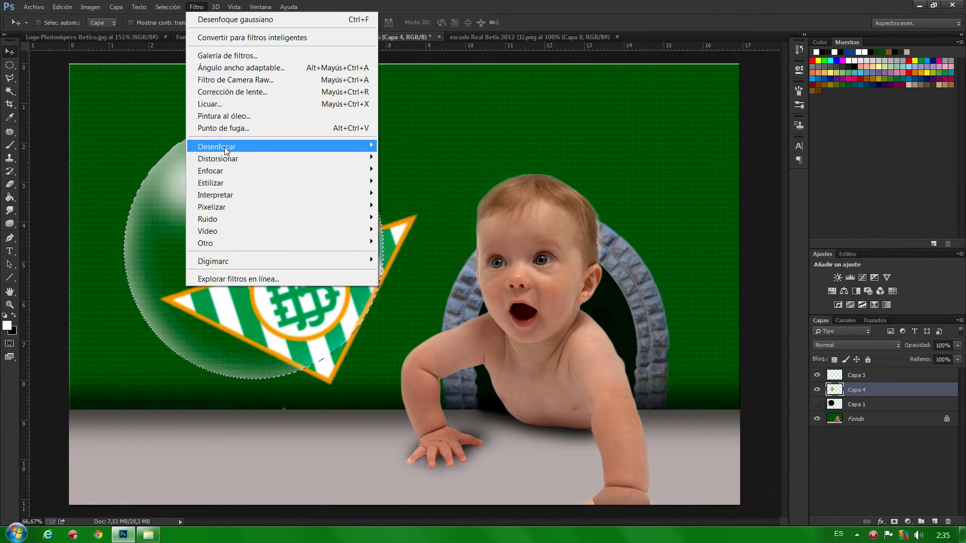
mouse_move(224, 160)
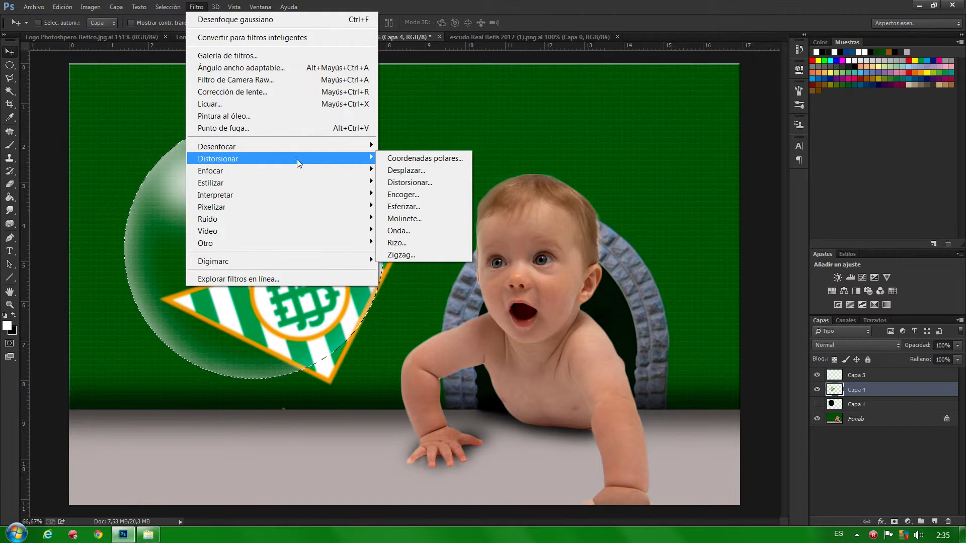
click(406, 206)
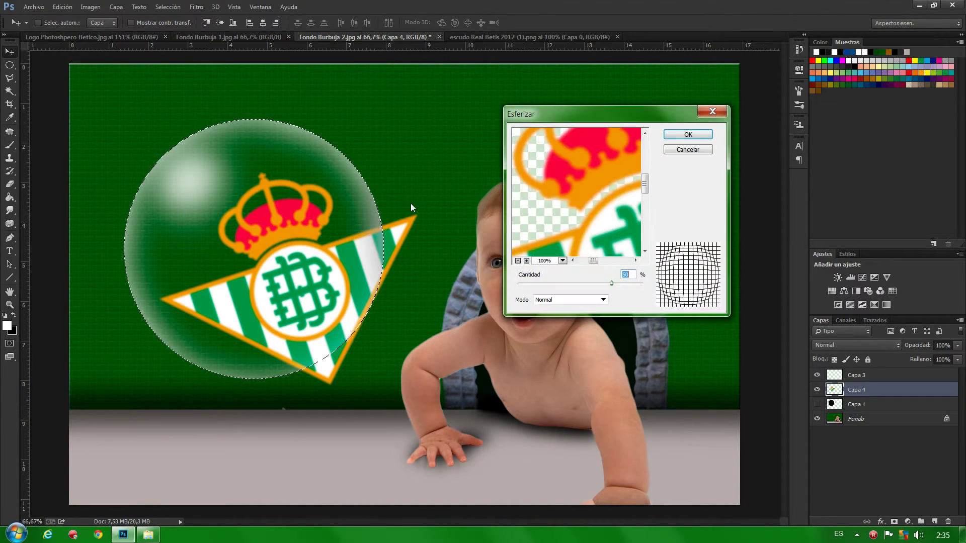
drag(612, 285, 644, 285)
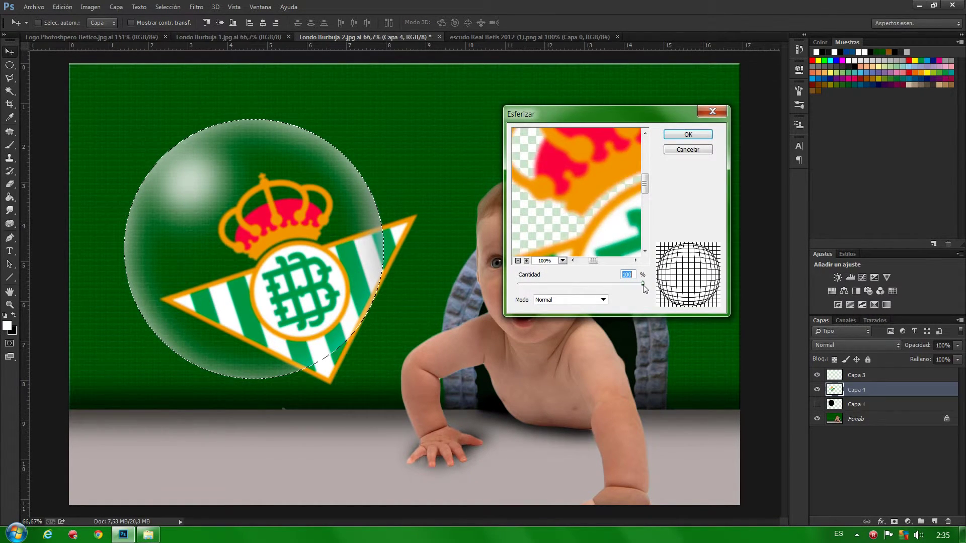
click(518, 261)
click(517, 261)
click(517, 260)
click(518, 260)
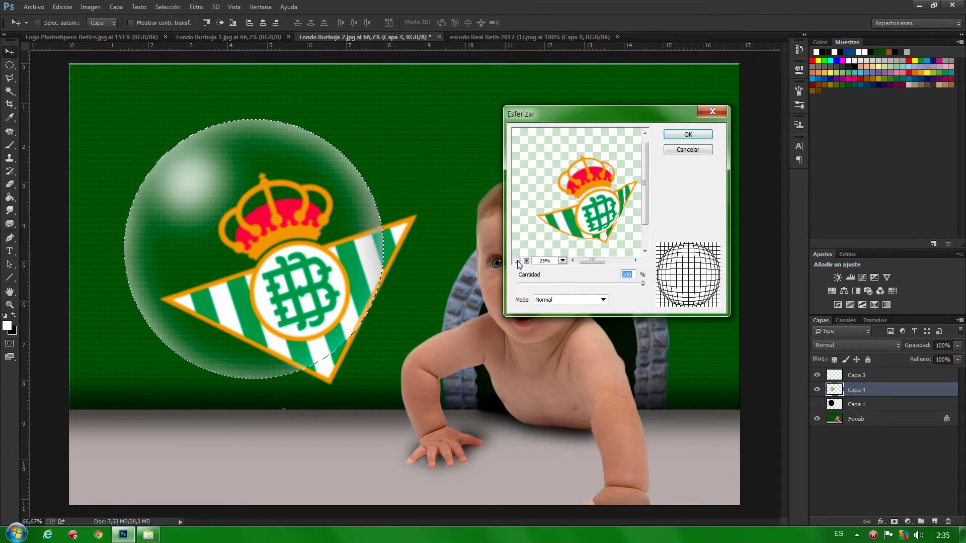
click(680, 135)
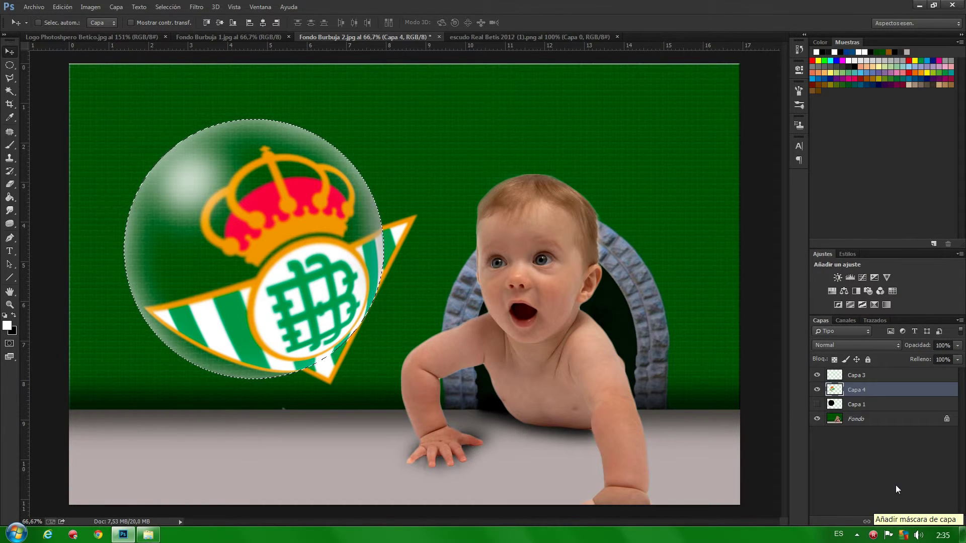
Mask Capa 4 with the circular selection and lower the crest layer's opacity to 18%.
click(894, 522)
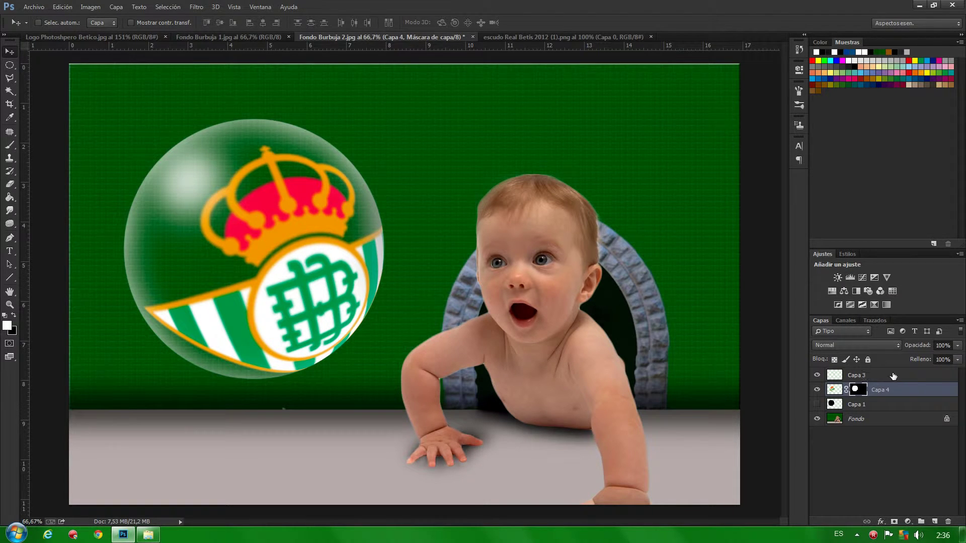
click(833, 390)
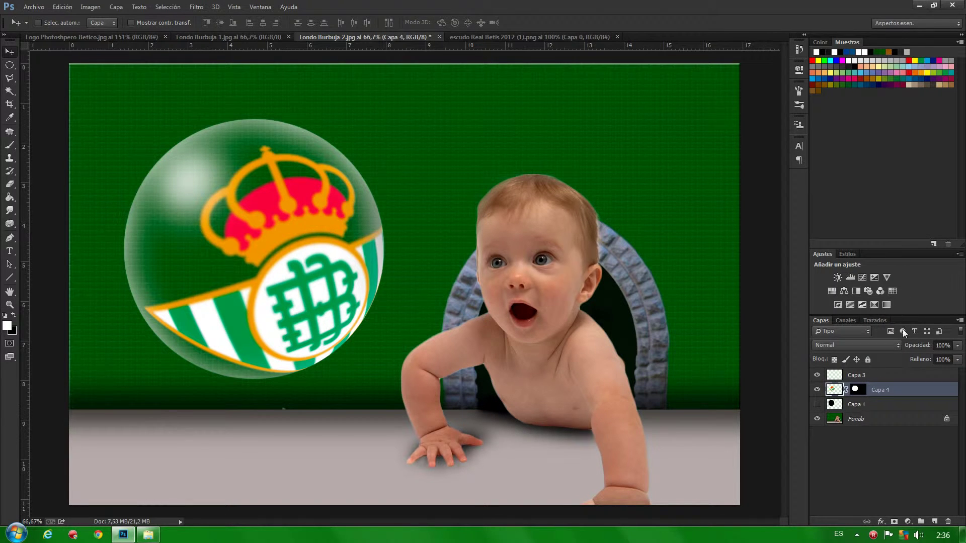
drag(915, 347, 874, 350)
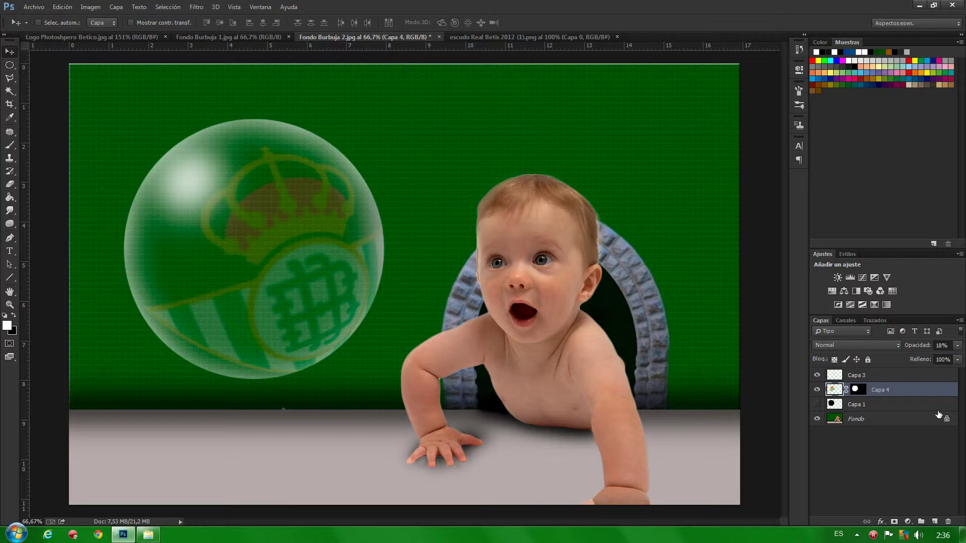
Group Capa 3, Capa 4 and Capa 1 into a group named b1 and duplicate that group twice.
click(898, 377)
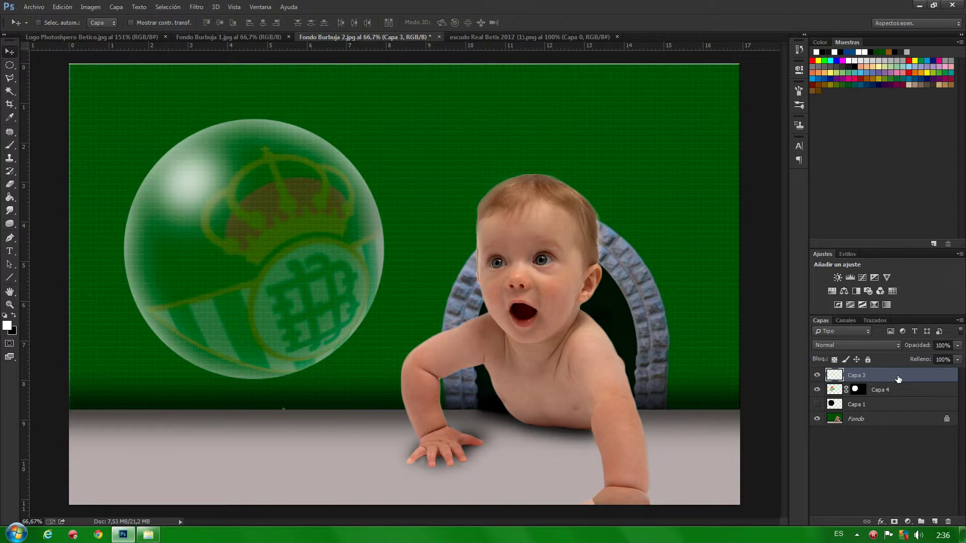
shift+click(926, 394)
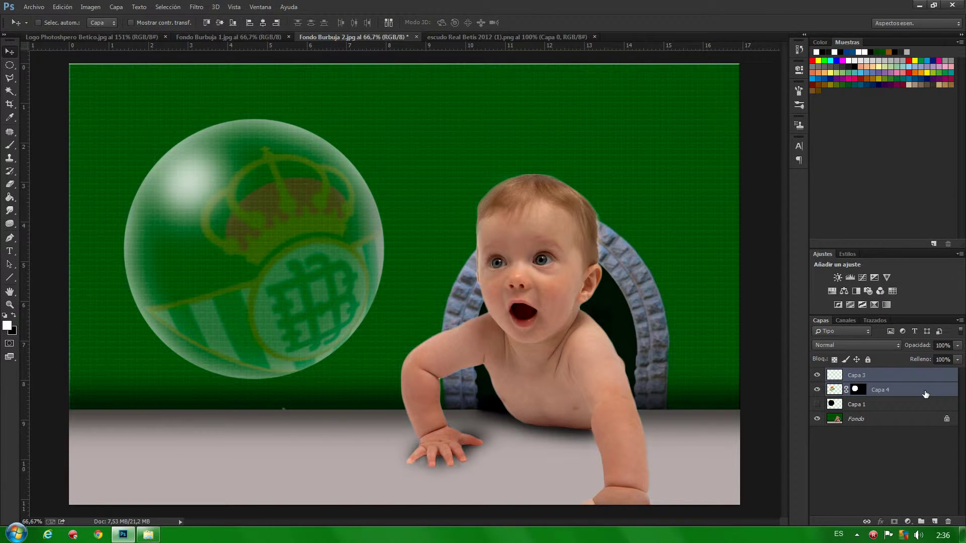
shift+click(920, 412)
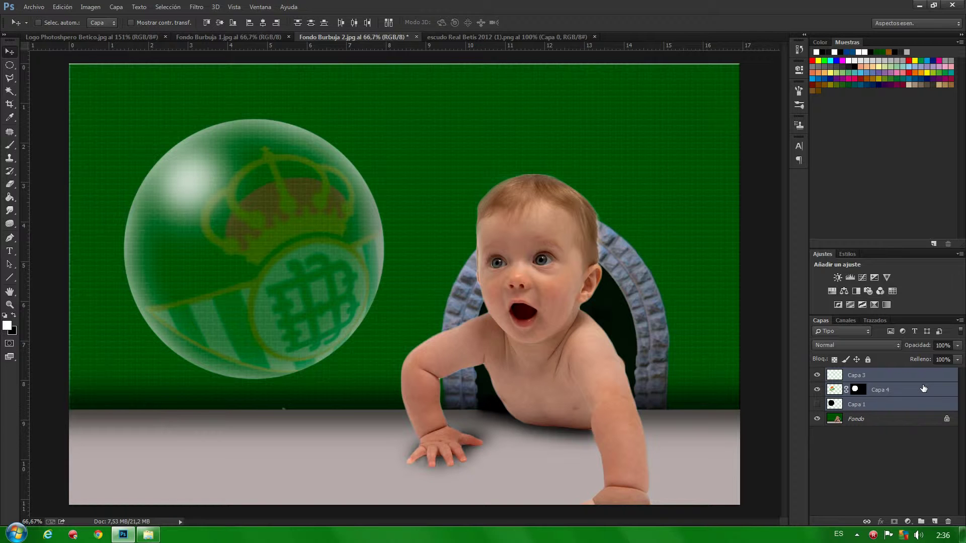
right_click(923, 388)
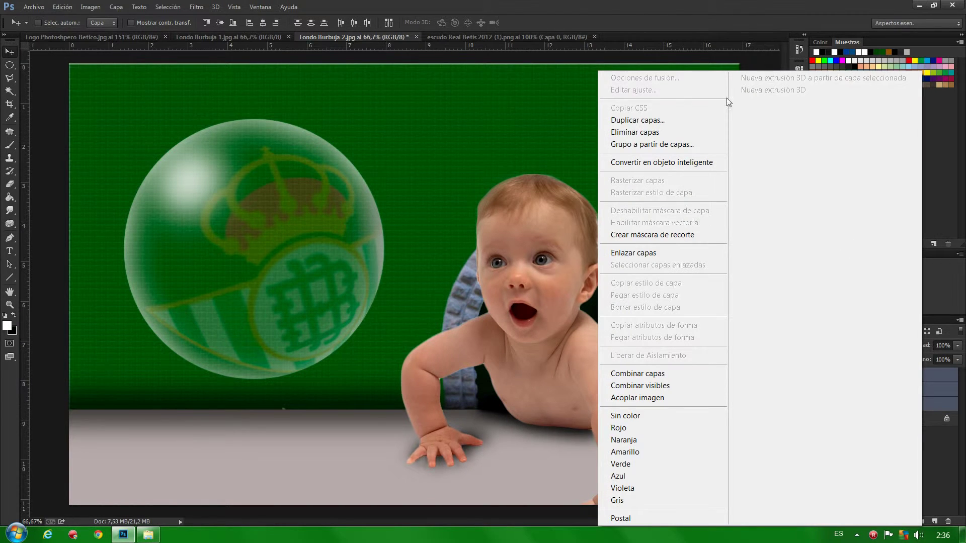
click(648, 144)
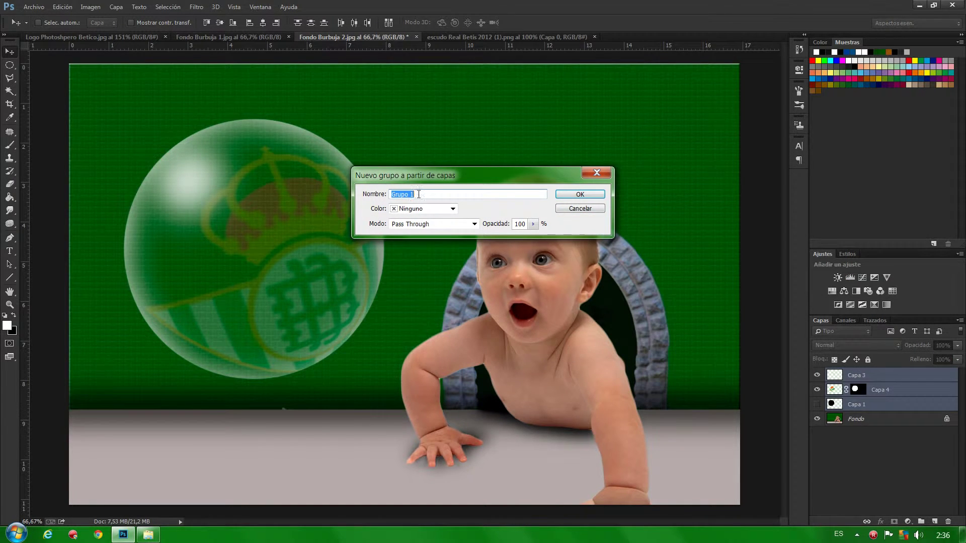
text(b1)
click(578, 196)
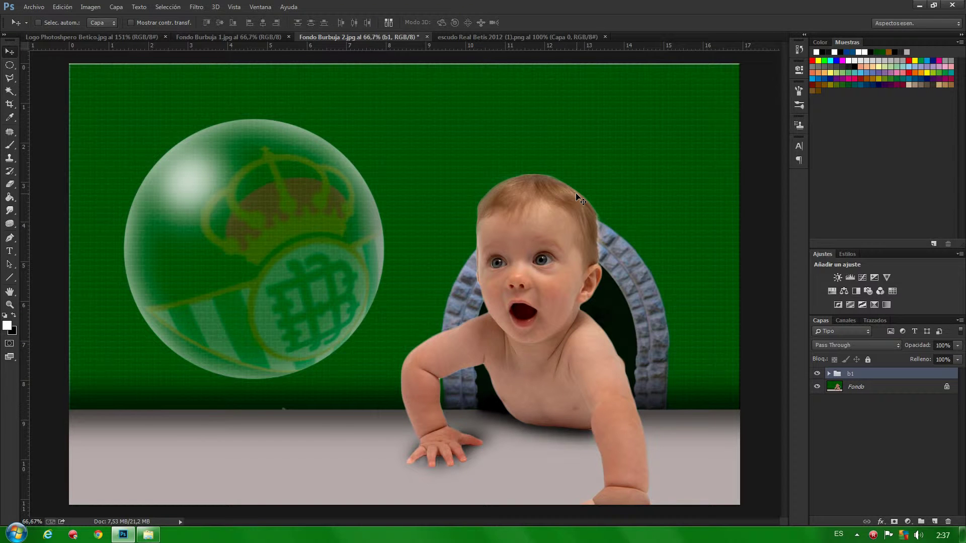
key(ctrl+j)
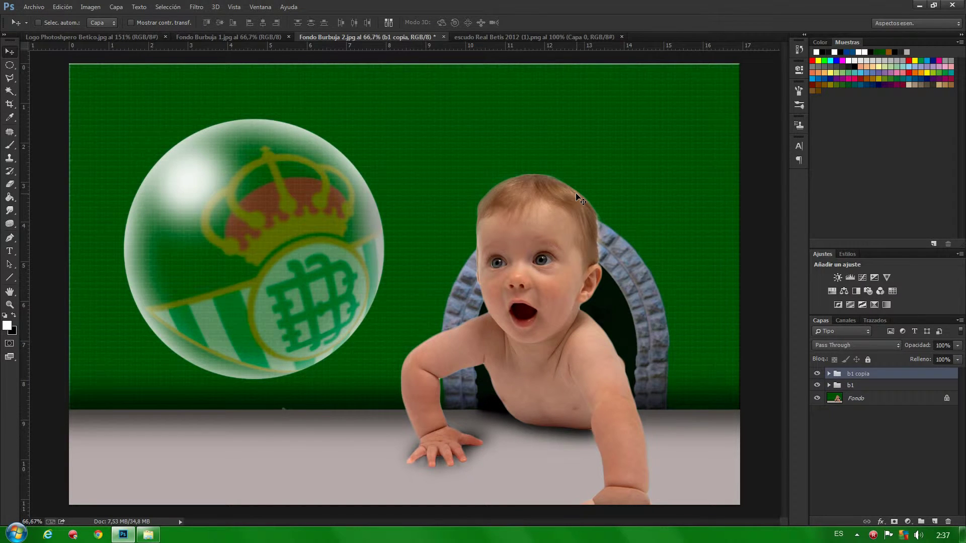
key(ctrl+j)
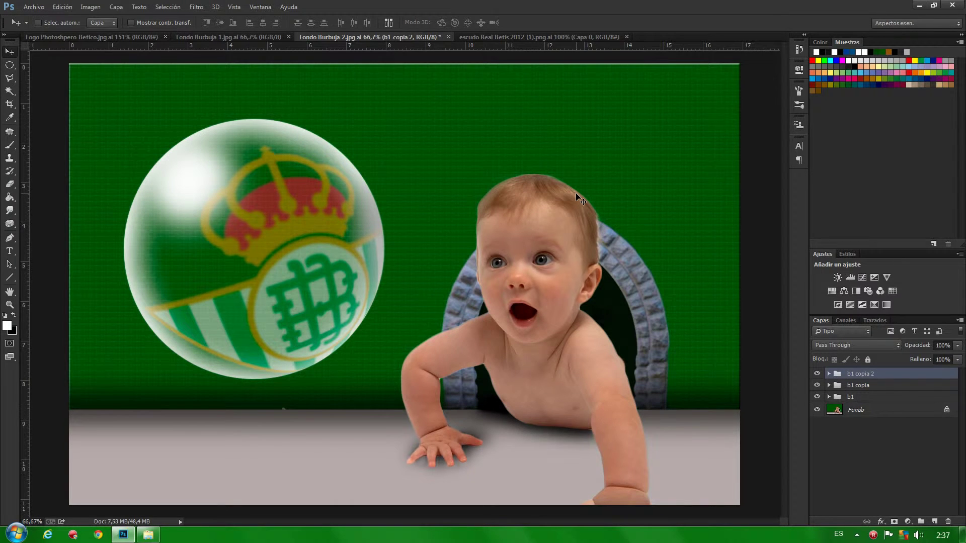
Scale the b1 bubble proportionally to about 74,66% and move it up near the top of the green wall.
click(858, 398)
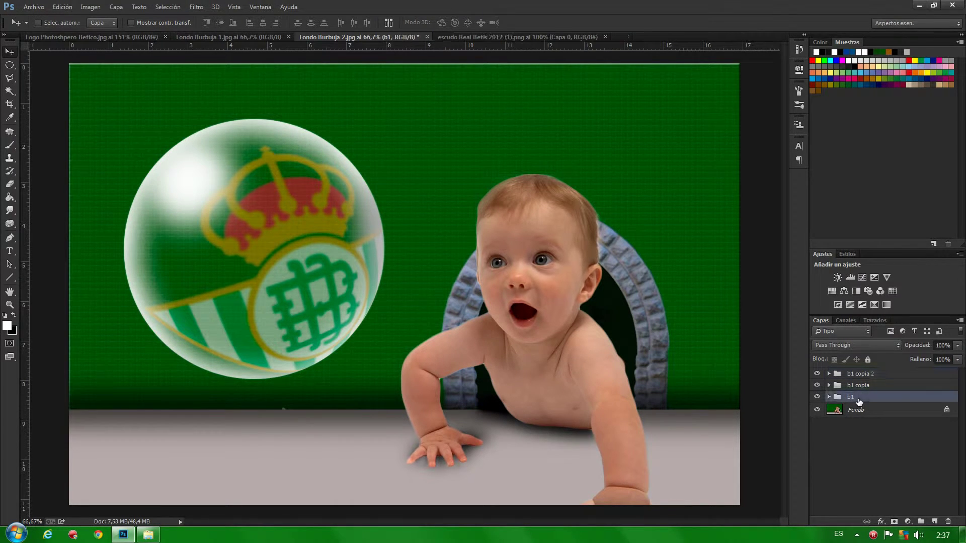
key(ctrl+t)
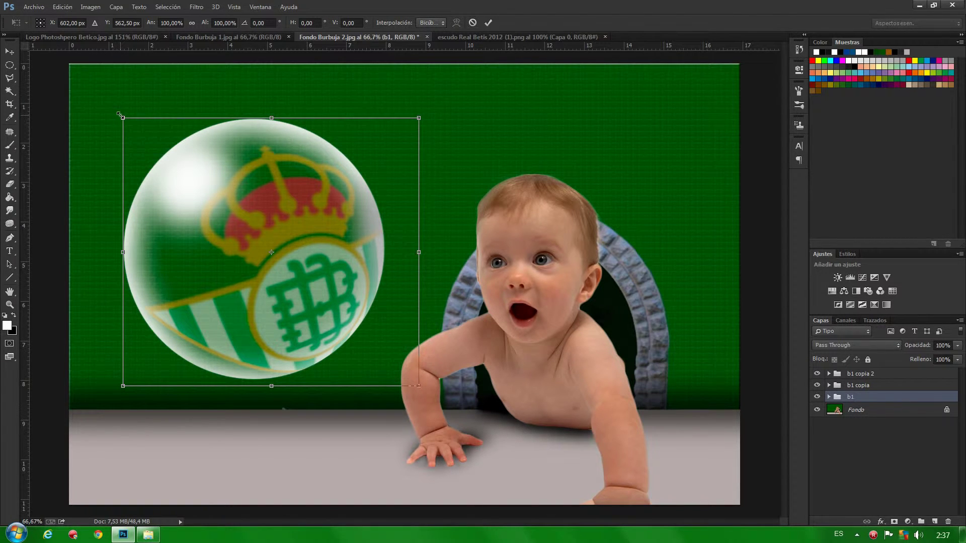
drag(119, 114, 198, 186)
drag(293, 239, 277, 139)
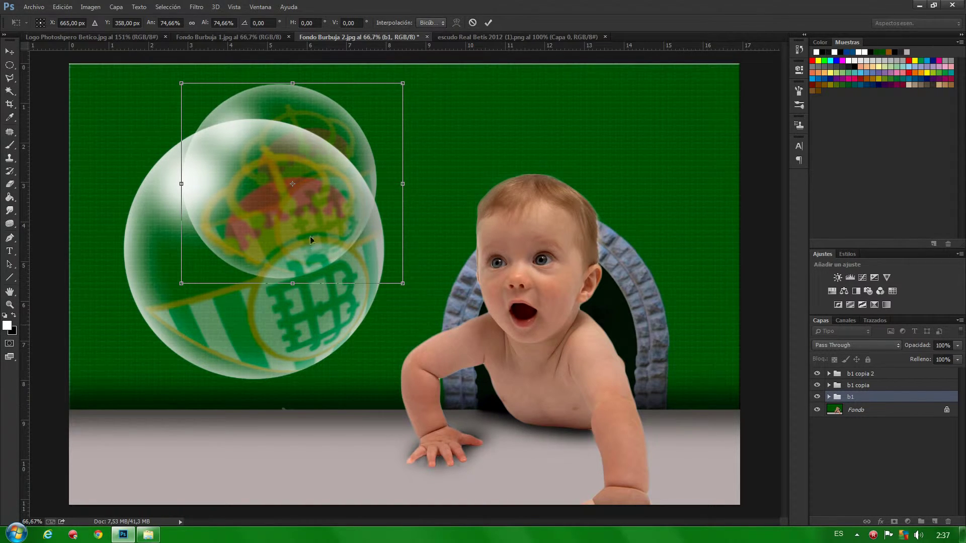
click(487, 23)
Scale the b1 copia bubble proportionally to about 40% and place it below and left of the b1 bubble.
click(864, 386)
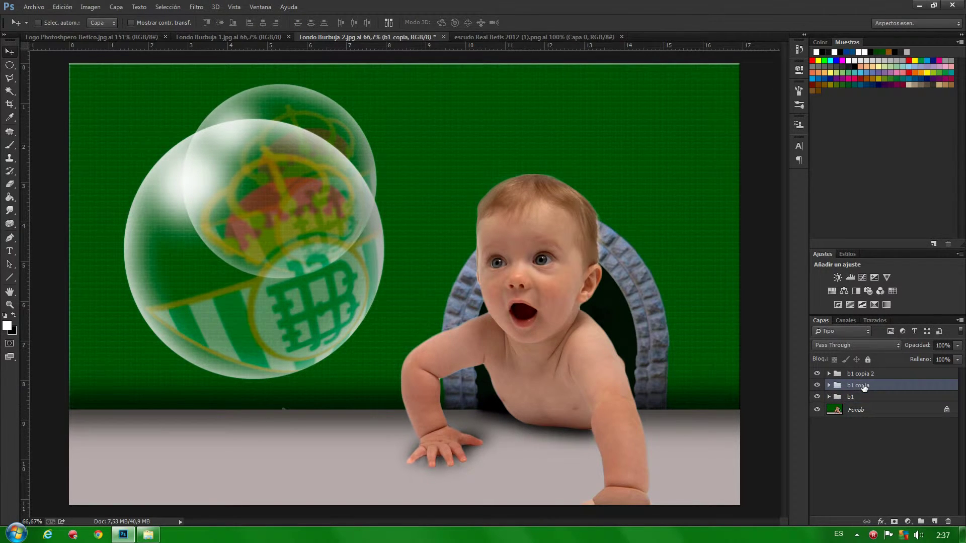
key(ctrl+t)
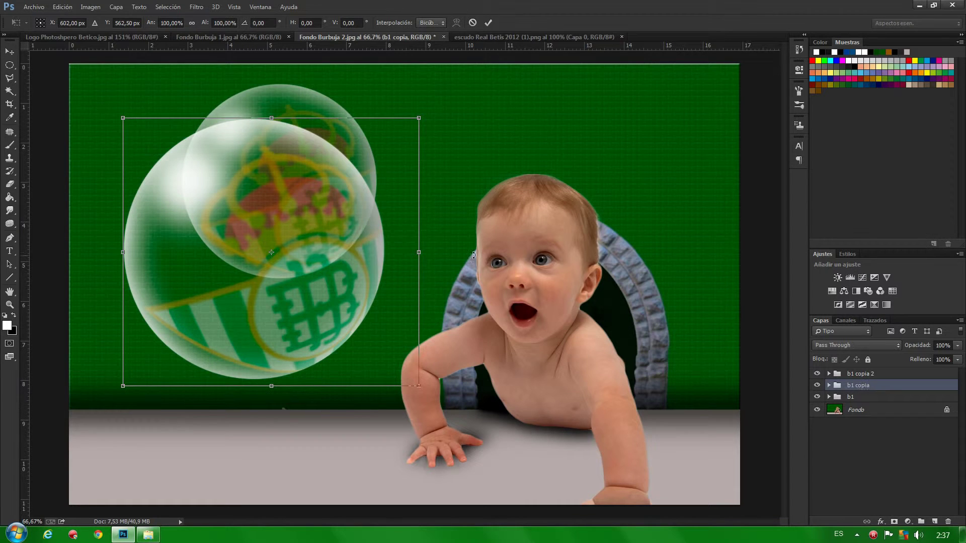
drag(122, 117, 312, 273)
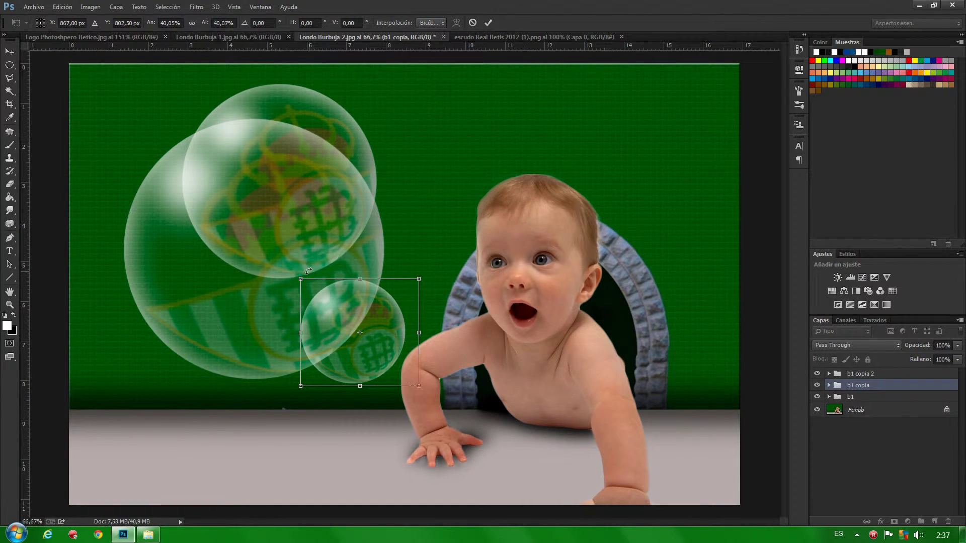
drag(352, 333, 188, 302)
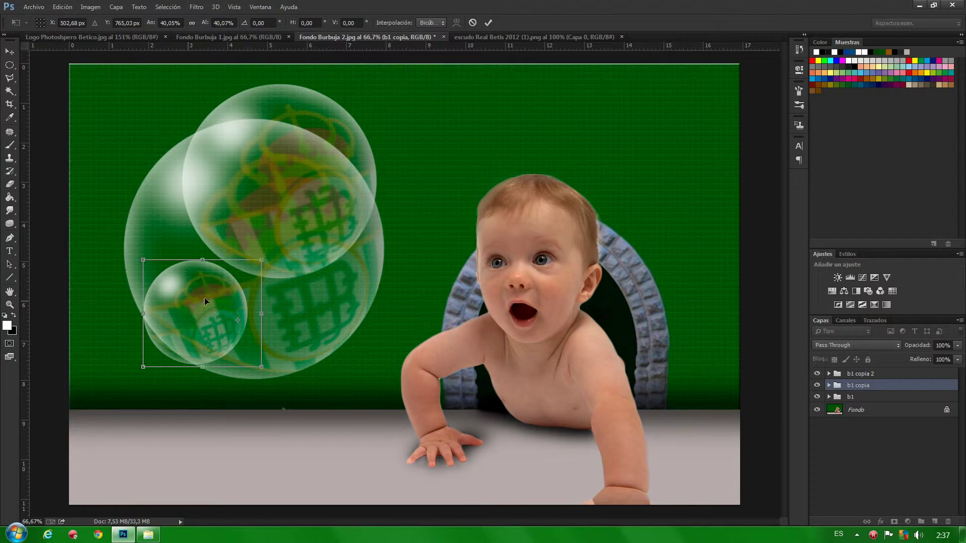
click(487, 22)
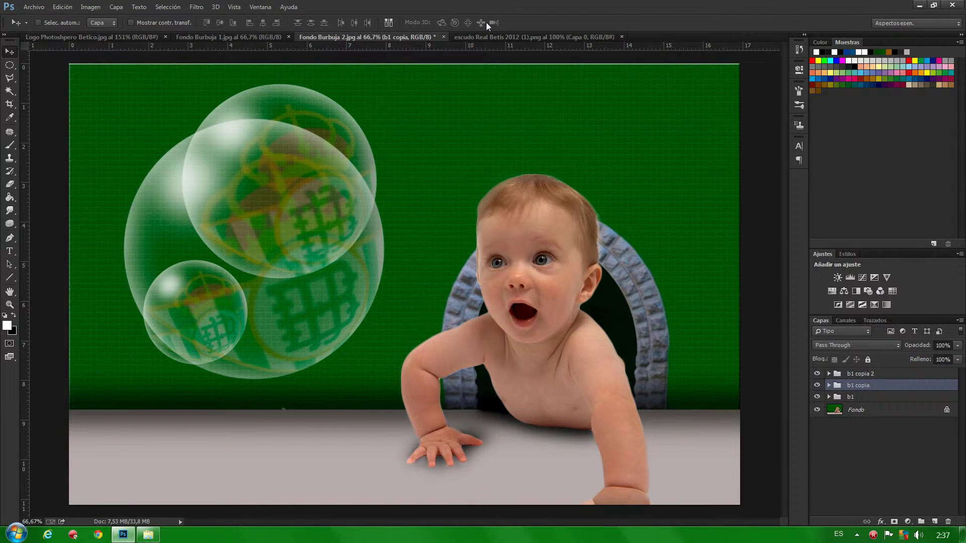
Scale the b1 copia 2 bubble proportionally to about 21,5% and place it near the image's left edge, above the medium bubble.
click(865, 375)
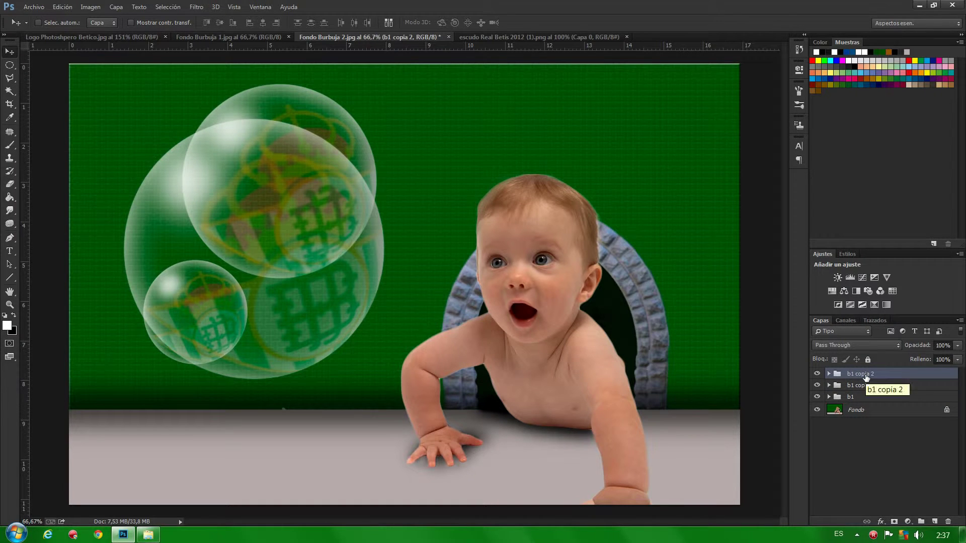
key(ctrl+t)
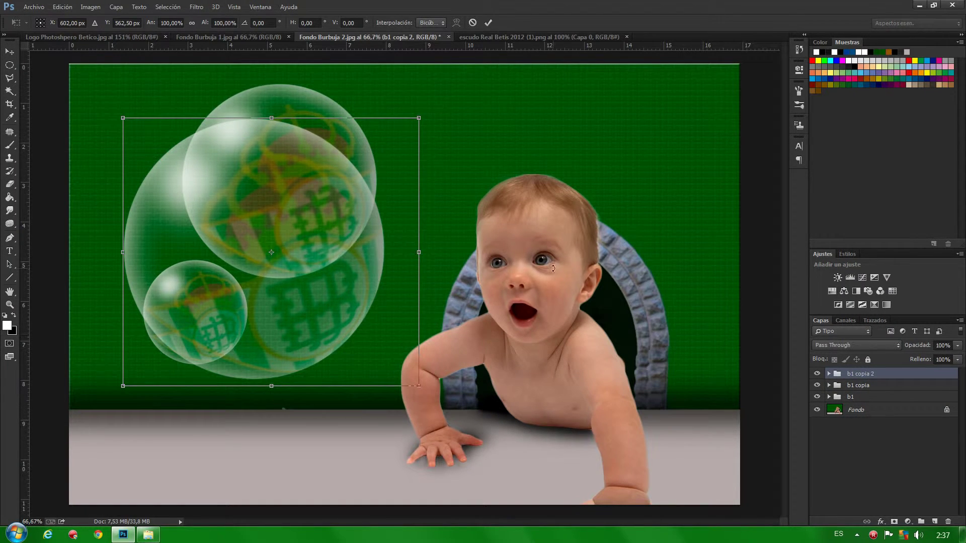
drag(123, 118, 366, 319)
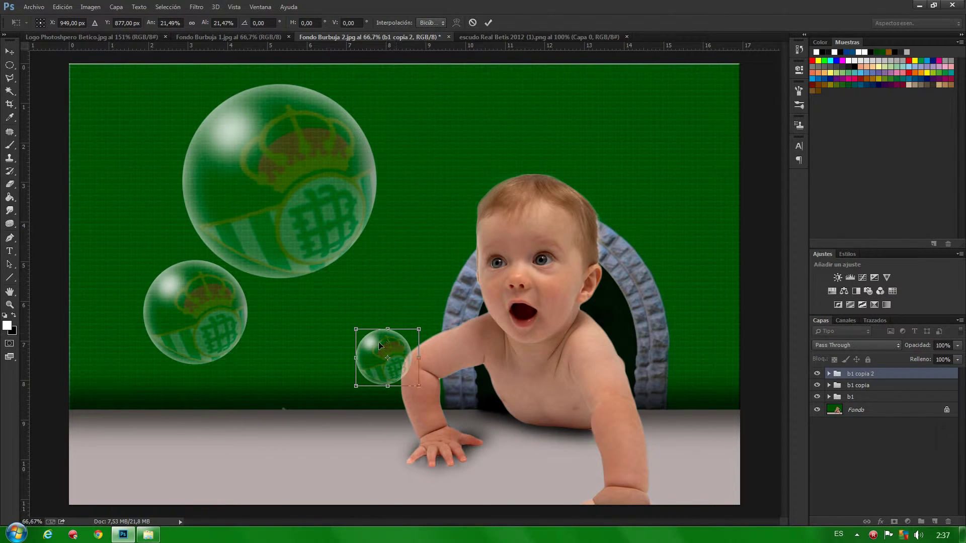
drag(382, 347, 104, 245)
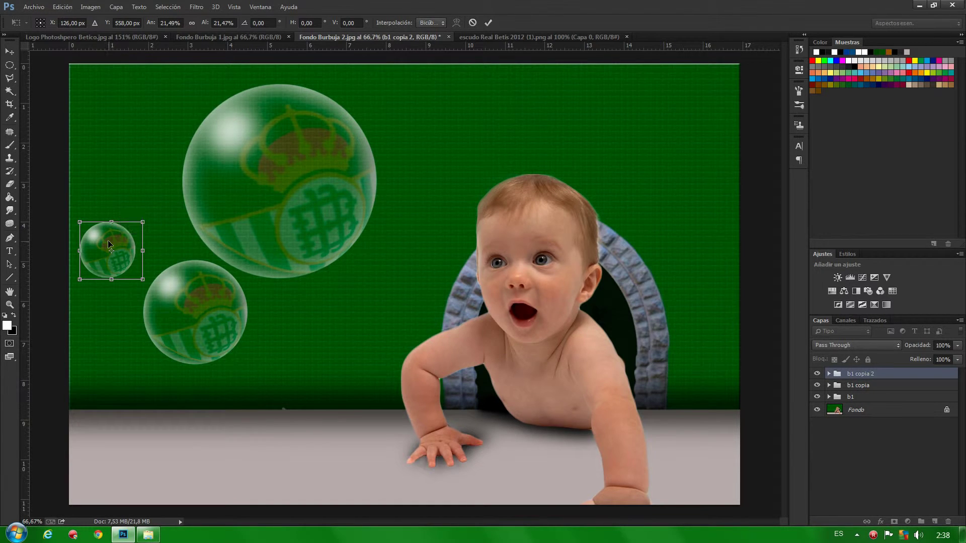
click(488, 23)
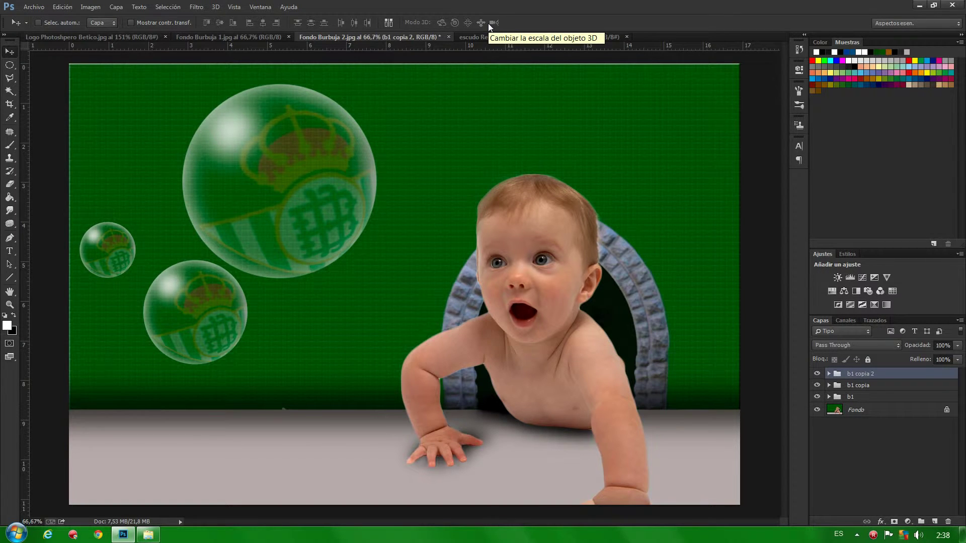
Nudge the large b1 bubble slightly up and to the right.
click(839, 397)
drag(278, 159, 281, 156)
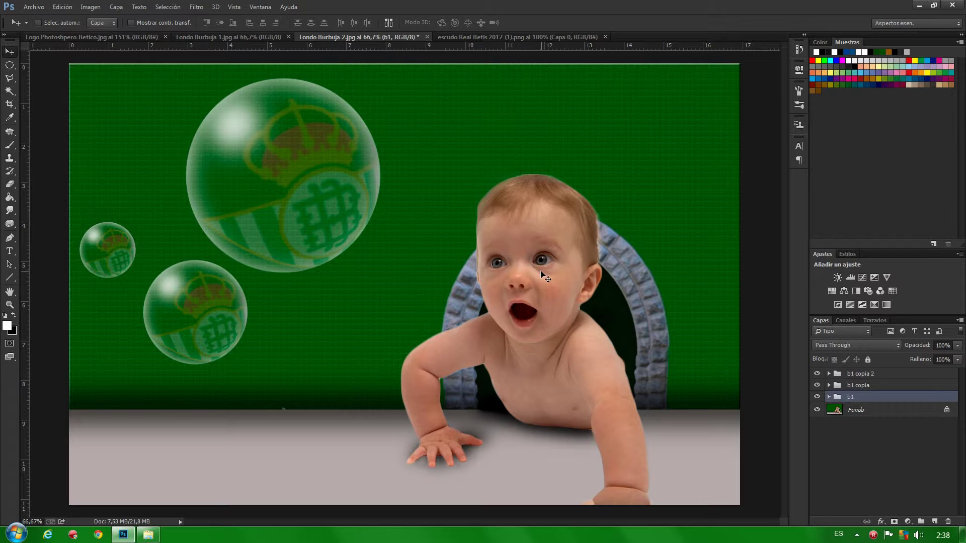
Make Capa 3 inside the b1 copia 2 group active and hide the b1 copia and b1 groups, keeping Fondo visible.
click(829, 374)
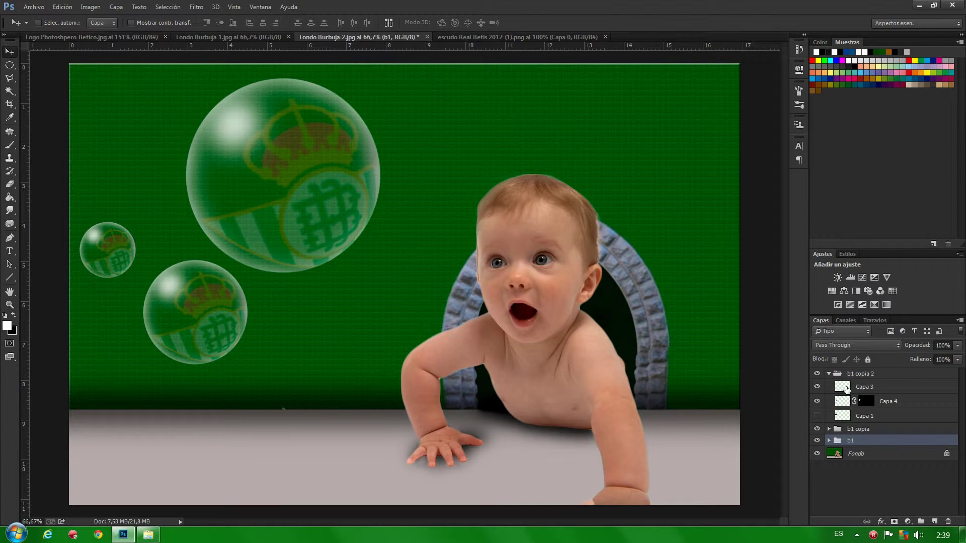
click(847, 389)
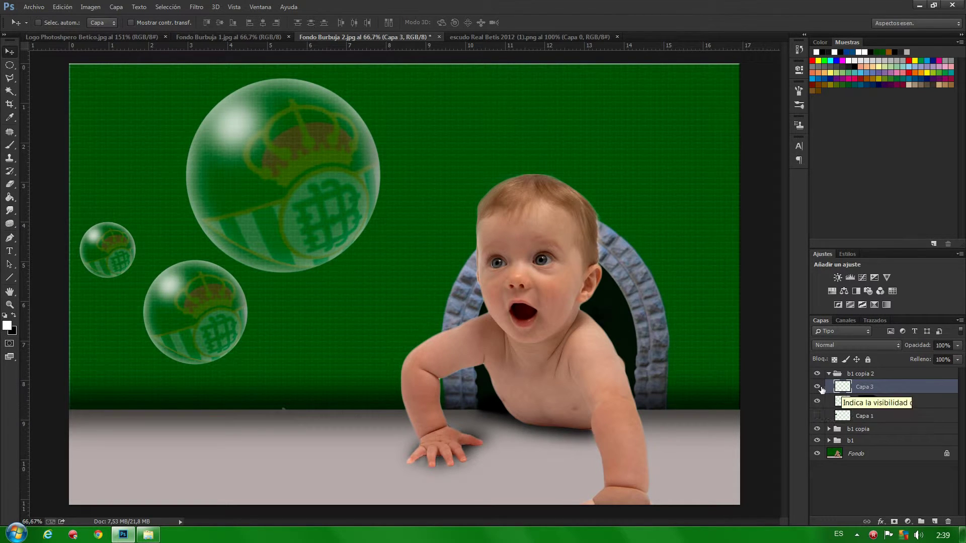
click(816, 430)
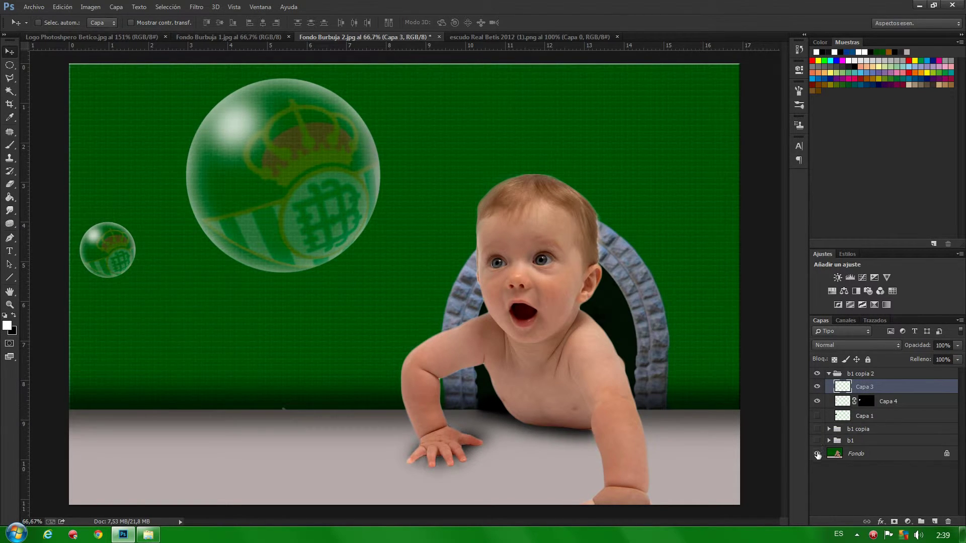
click(817, 440)
click(817, 454)
click(816, 453)
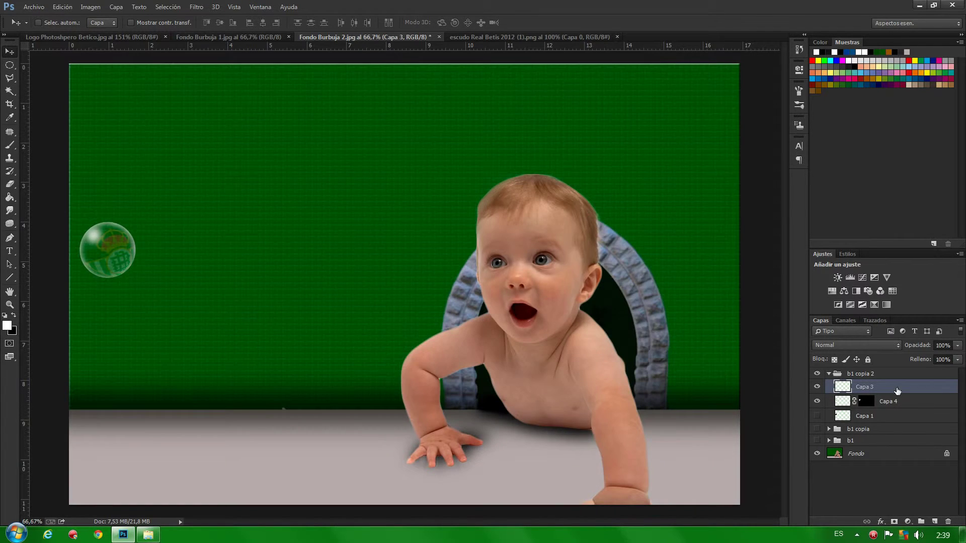
Hide Capa 4 in the b1 copia 2 group, leaving Capa 3 as the group's only visible layer.
click(817, 373)
click(817, 374)
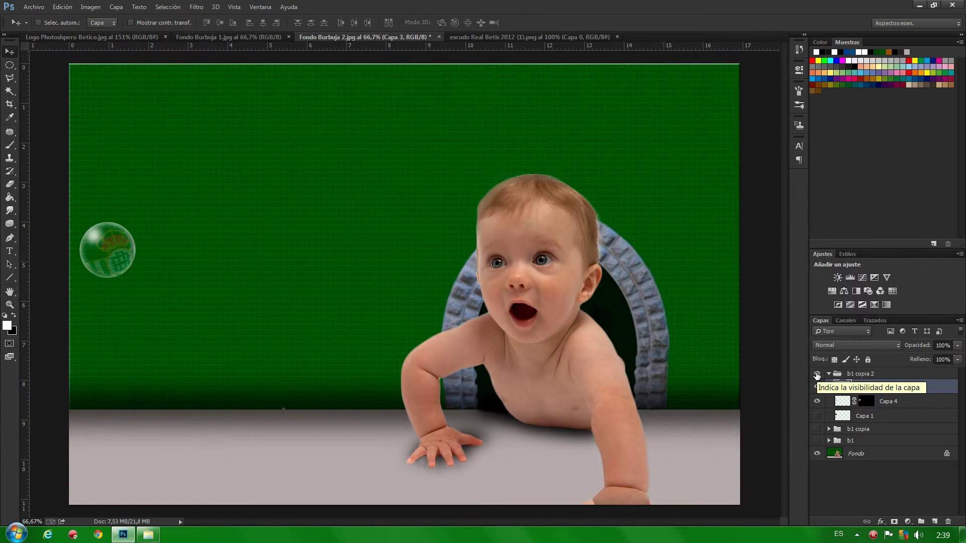
click(816, 401)
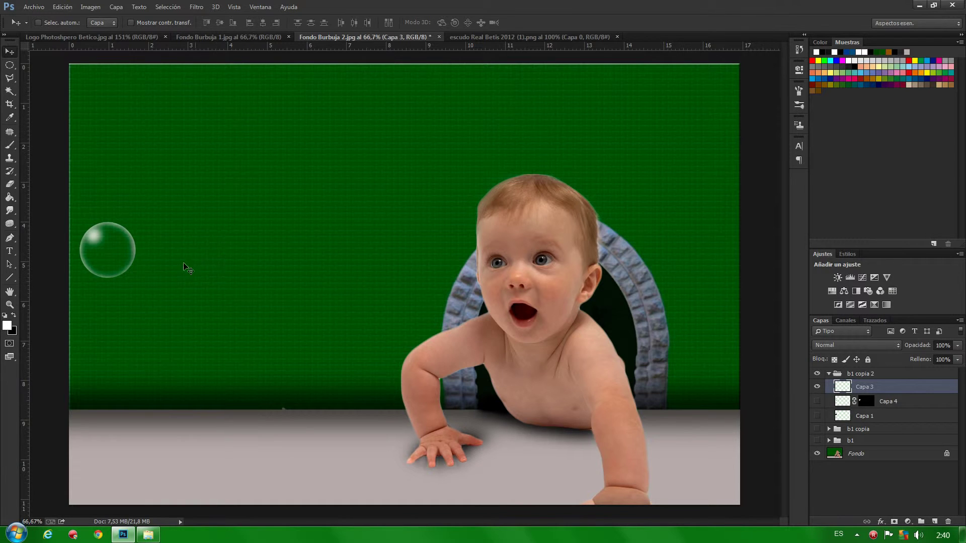
Load the bubble pixels of Capa 3 as a selection and invert their colours.
drag(842, 388, 843, 392)
ctrl+click(842, 390)
click(91, 11)
mouse_move(101, 38)
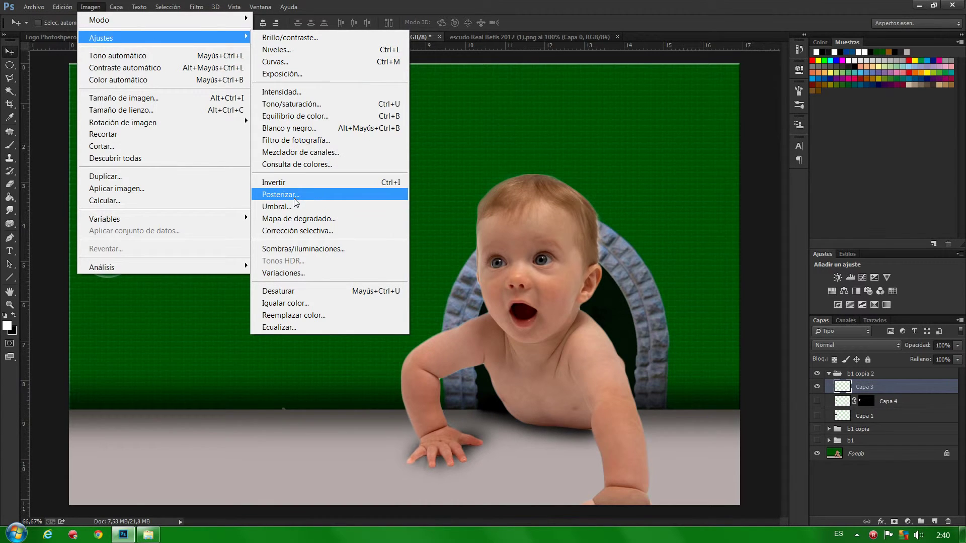
click(294, 183)
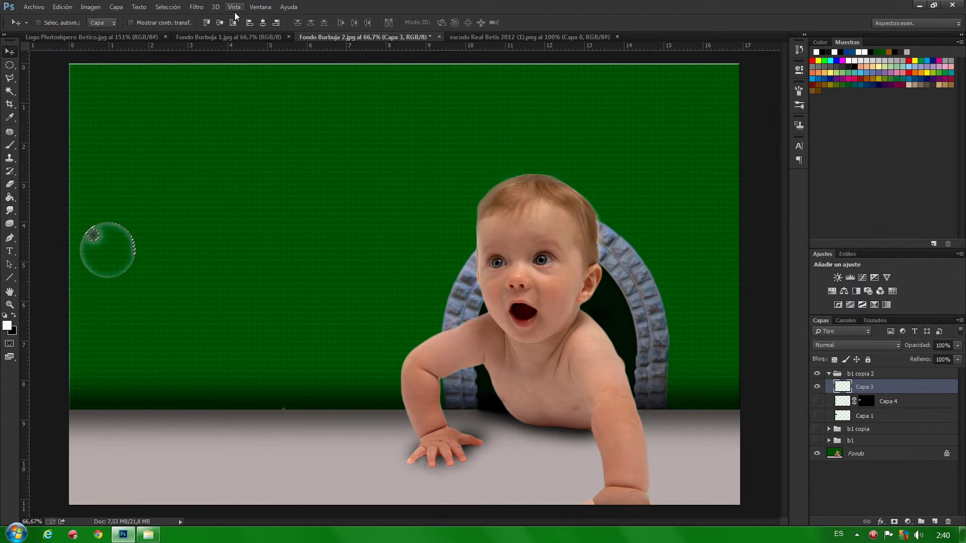
Define the selected inverted bubble as a brush preset, accepting the suggested name.
click(63, 7)
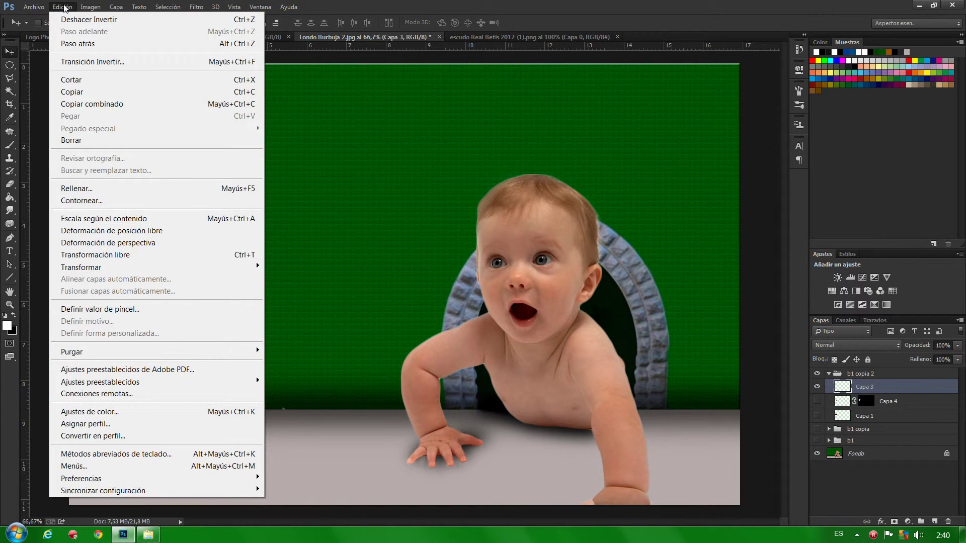
click(107, 310)
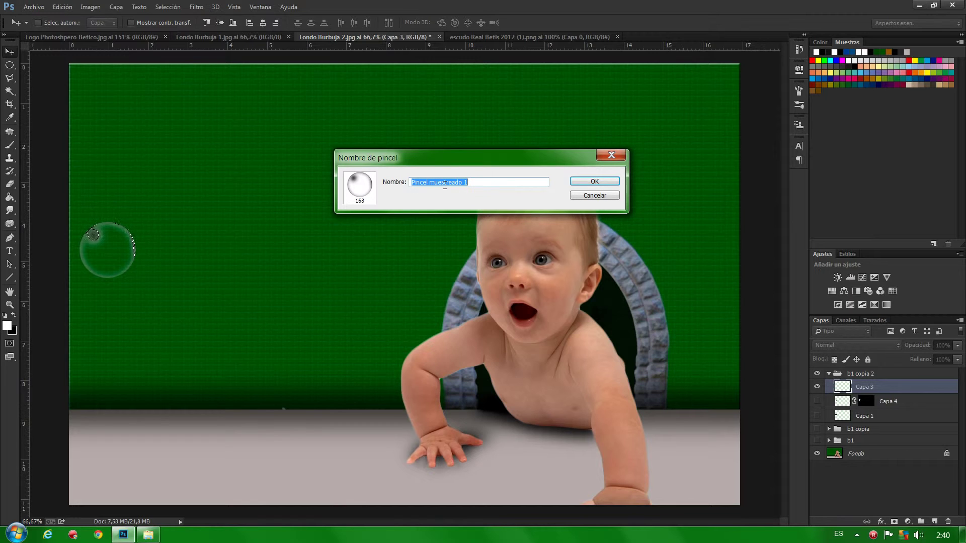
click(604, 183)
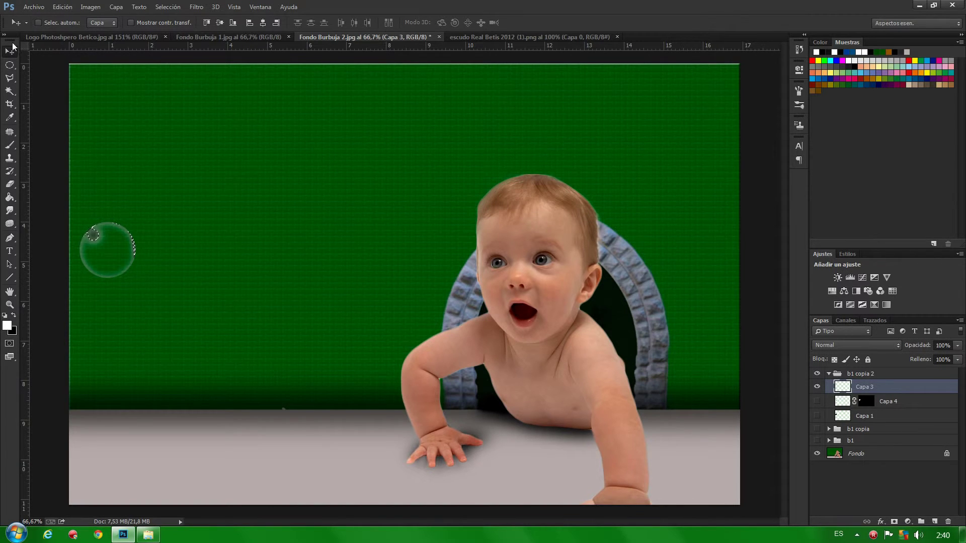
Activate the Brush tool and locate the newly defined bubble brush at the end of the brush presets.
click(10, 145)
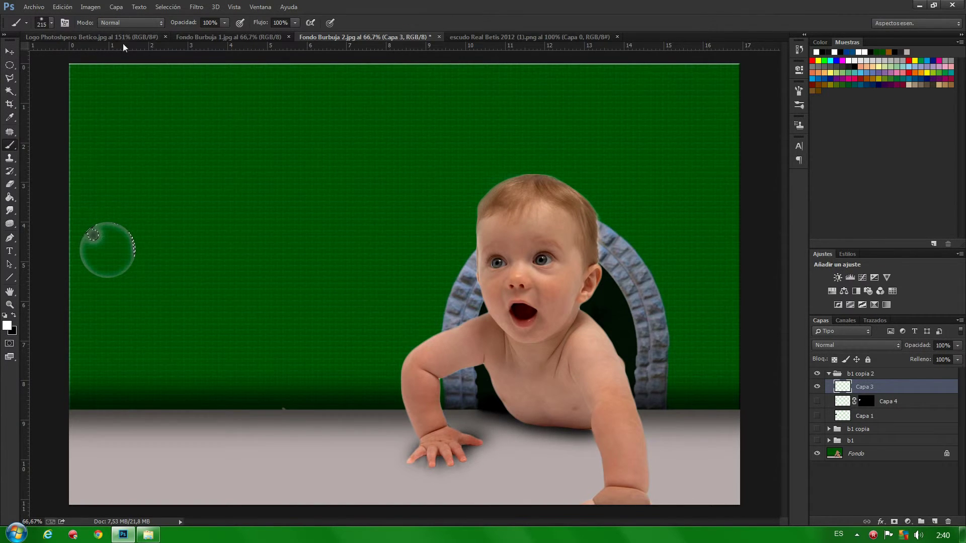
click(51, 22)
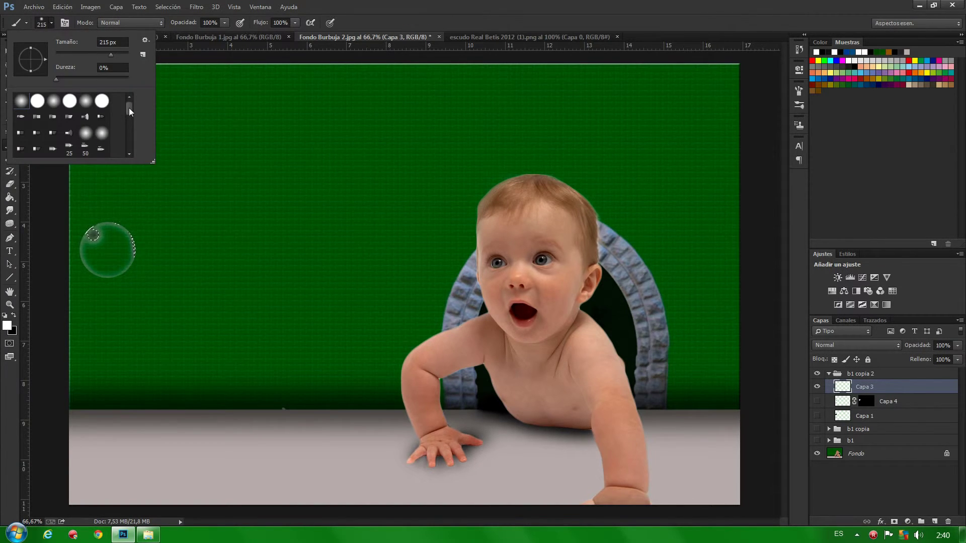
drag(129, 108, 128, 144)
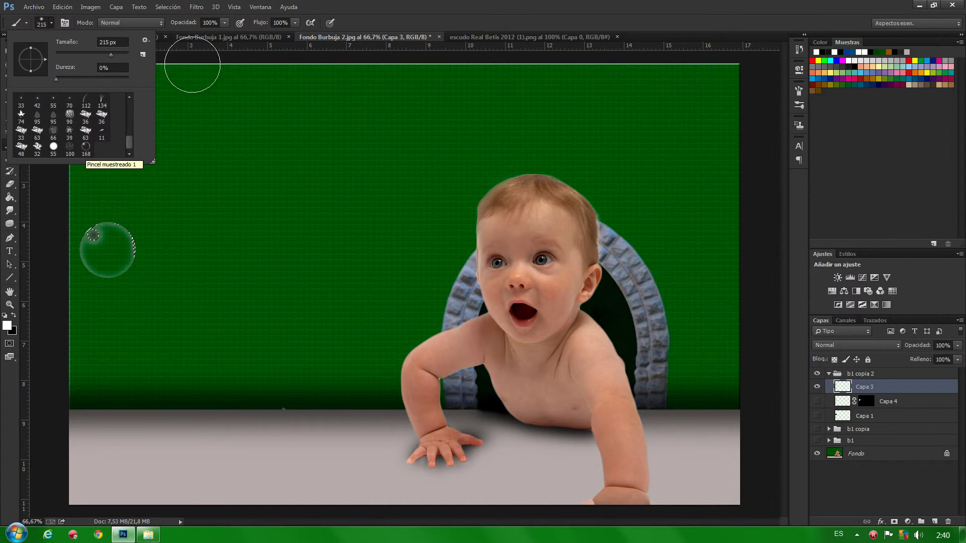
click(440, 3)
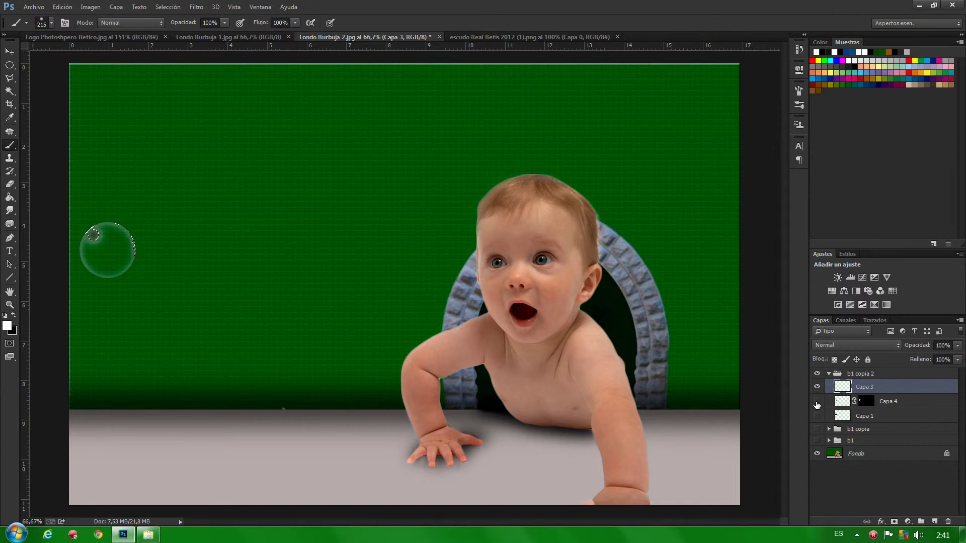
Revert Fondo Burbuja 2.jpg to the last Transformación libre history state, with the three crest bubbles at their scaled sizes.
key(ctrl+alt+z)
key(ctrl+alt+z)
key(ctrl+alt+z)
key(ctrl+alt+z)
key(ctrl+alt+z)
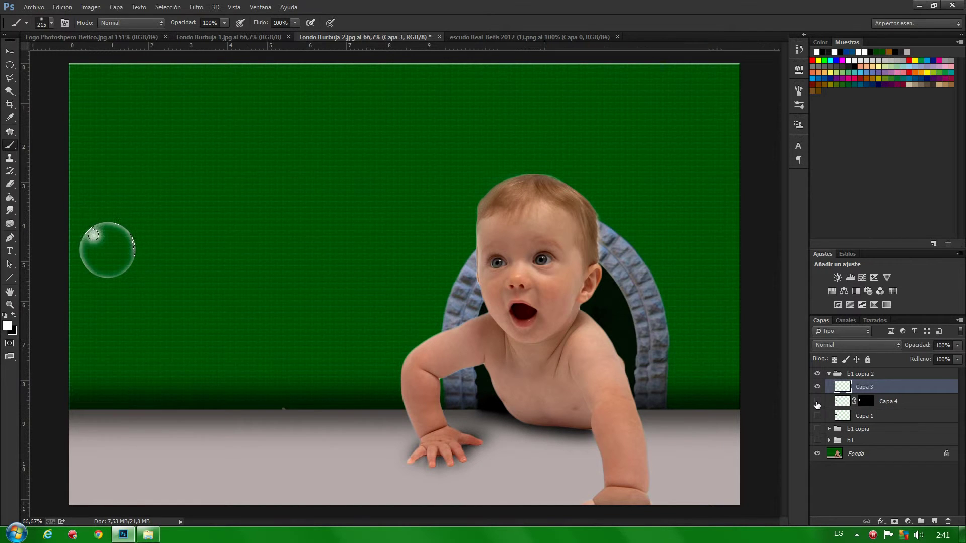
key(ctrl+alt+z)
key(ctrl+alt+z)
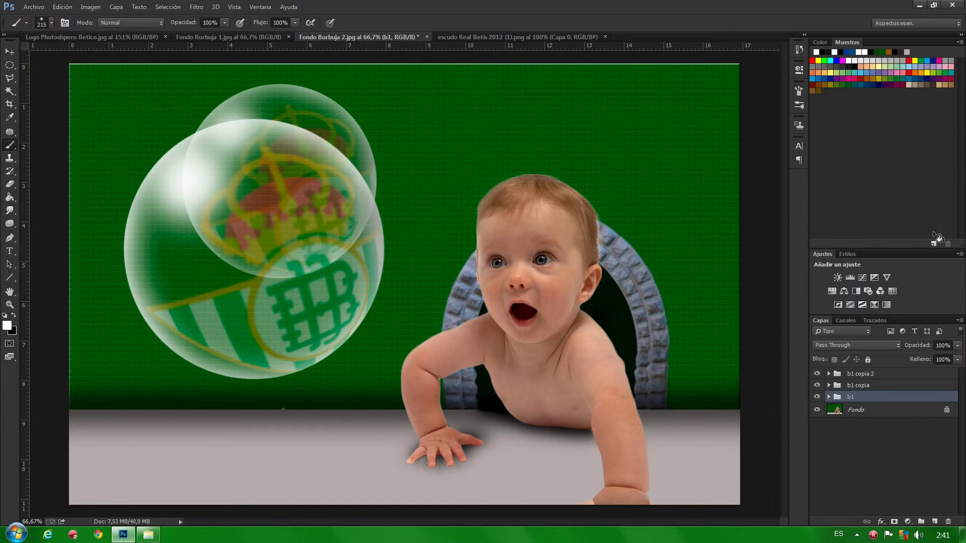
click(799, 50)
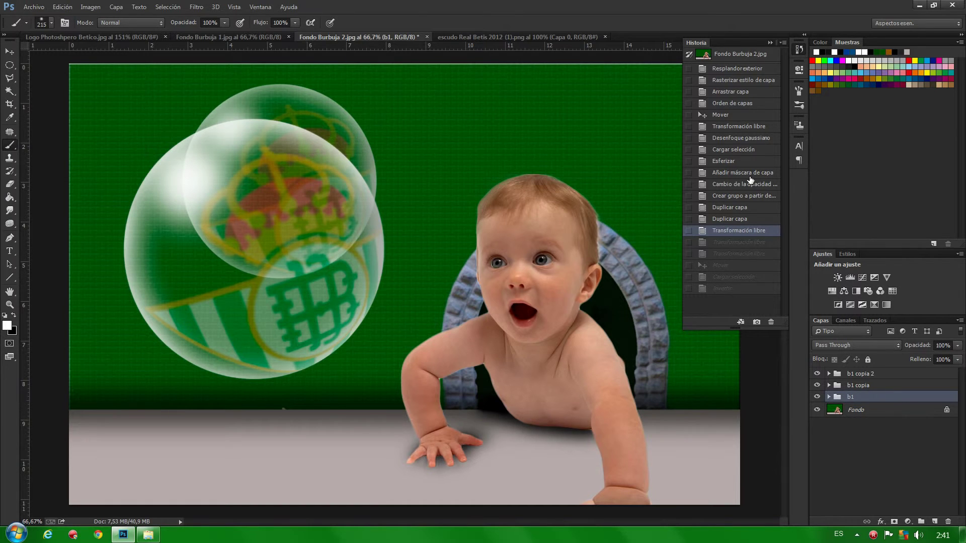
click(722, 254)
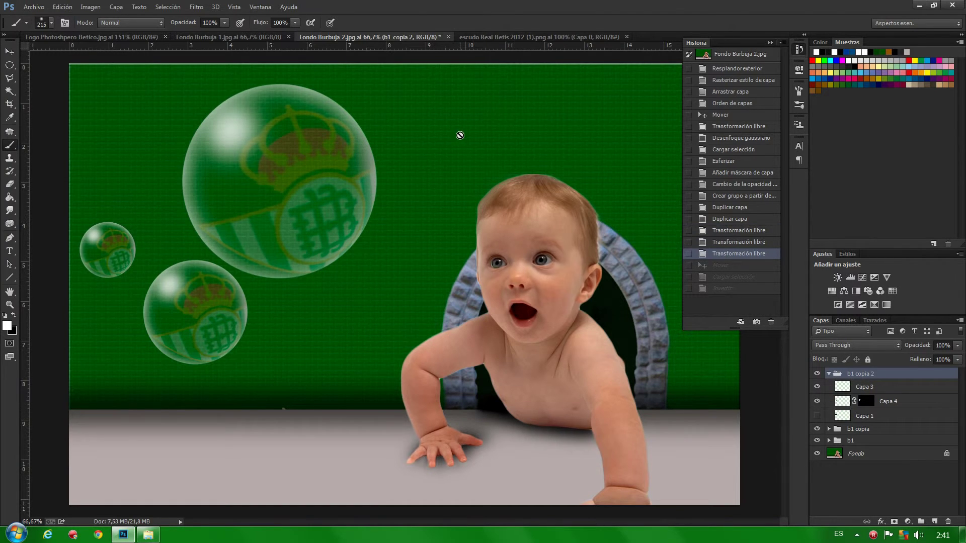
click(768, 42)
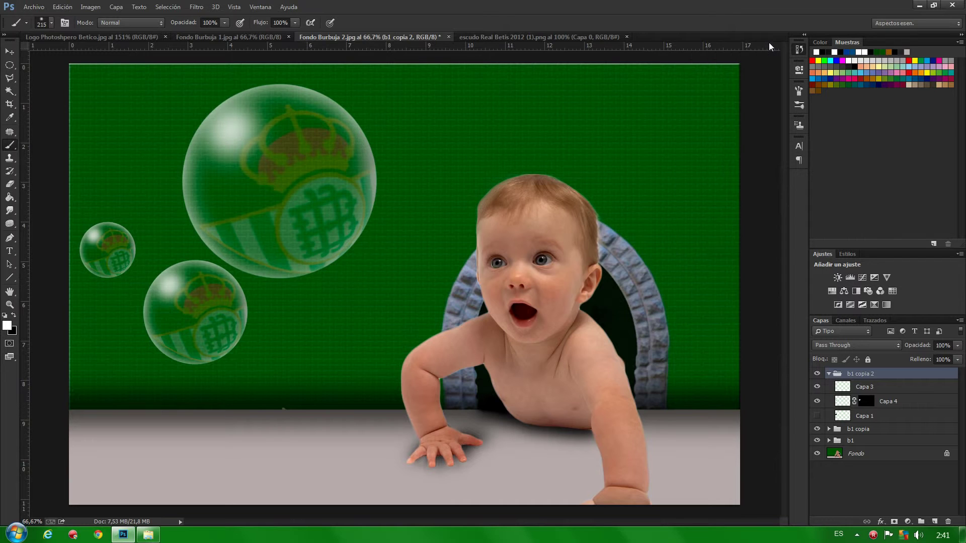
Switch to Fondo Burbuja 1.jpg and choose the 168 px sampled bubble brush.
click(228, 37)
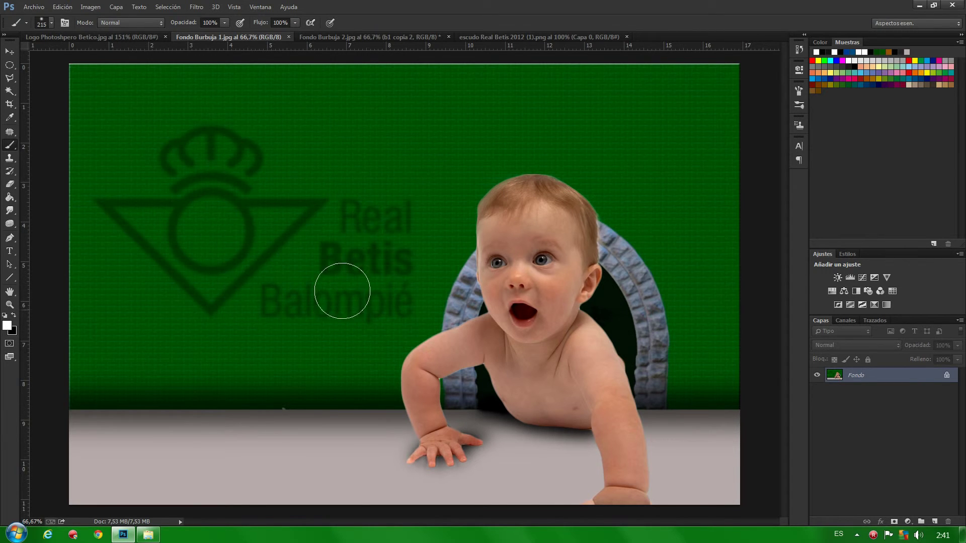
click(52, 23)
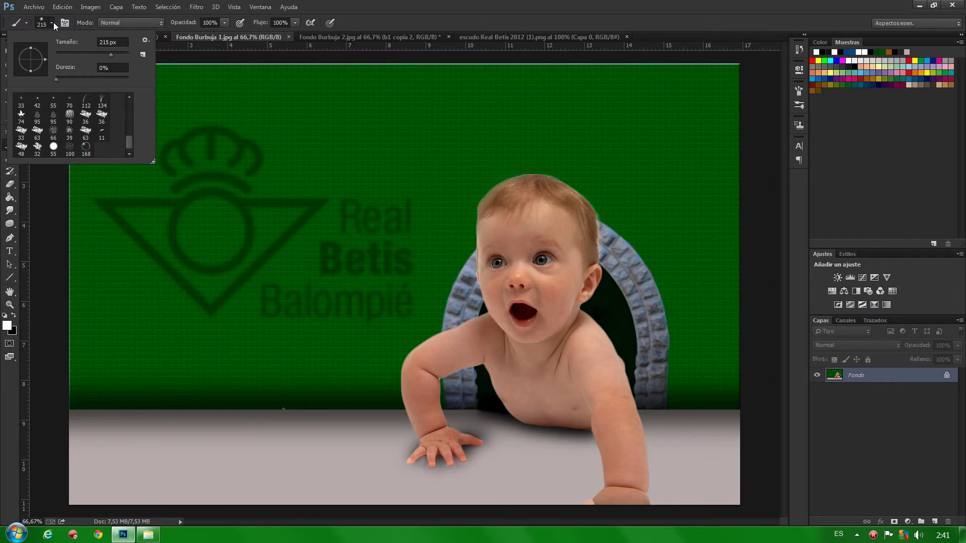
click(85, 150)
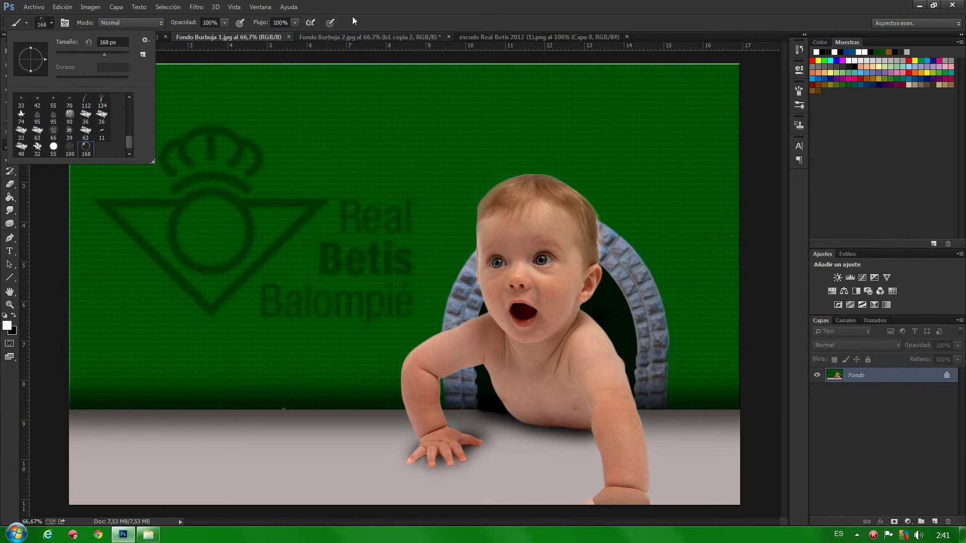
click(345, 123)
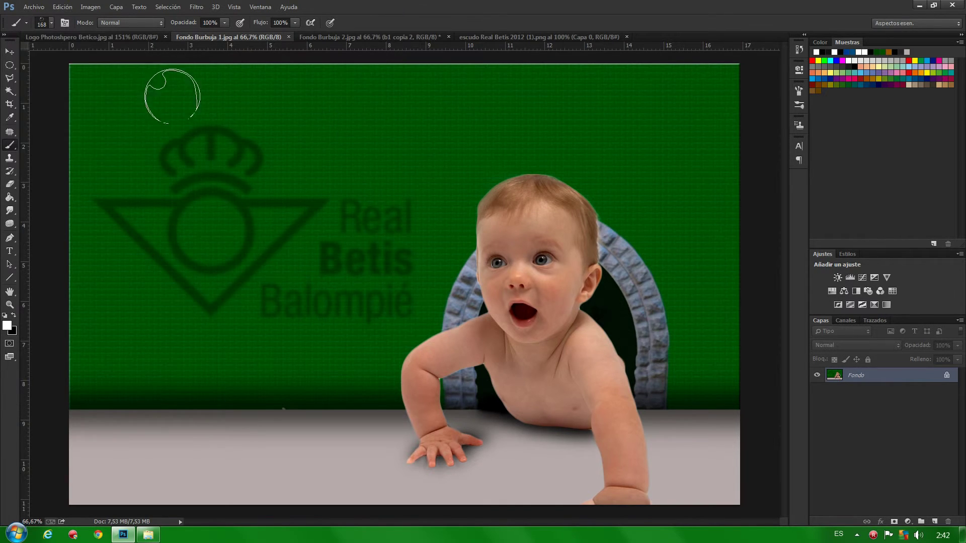
Keep white as the foreground colour, try a freehand bubble brush stroke over the logo on the green wall, and undo it.
click(7, 326)
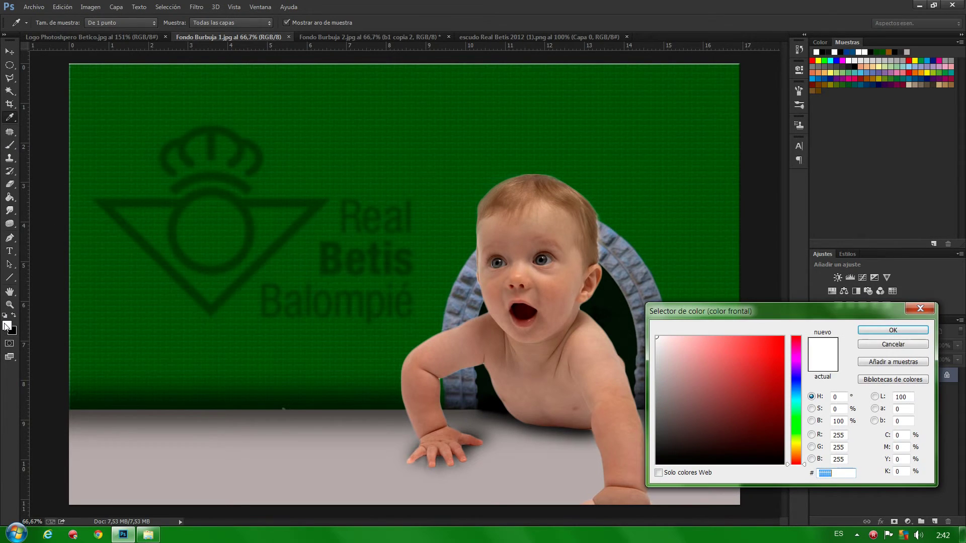
click(887, 331)
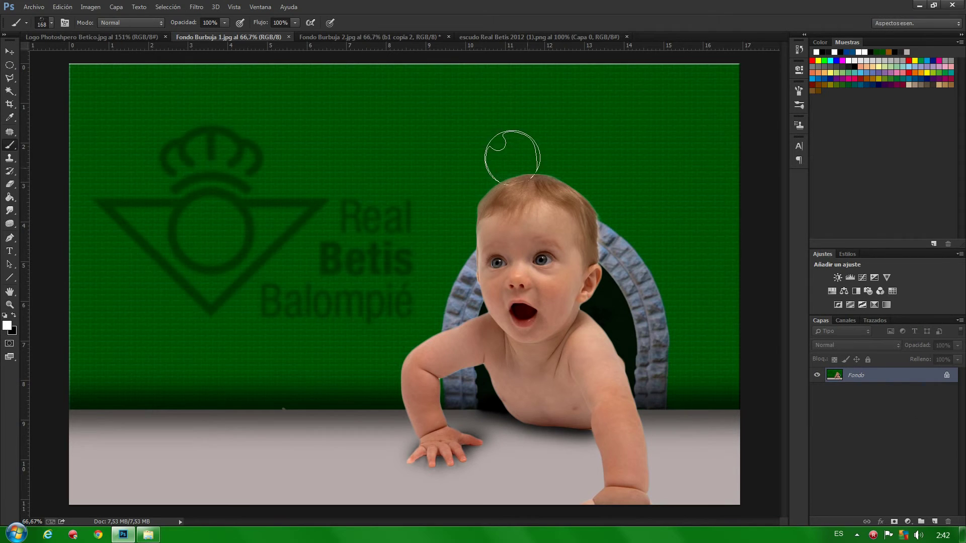
mouse_move(165, 326)
mouse_down()
mouse_move(200, 218)
mouse_move(286, 199)
mouse_move(377, 211)
mouse_move(378, 276)
mouse_move(282, 333)
mouse_move(239, 331)
mouse_move(248, 413)
mouse_move(171, 368)
mouse_move(271, 349)
mouse_move(267, 222)
mouse_move(360, 178)
mouse_up()
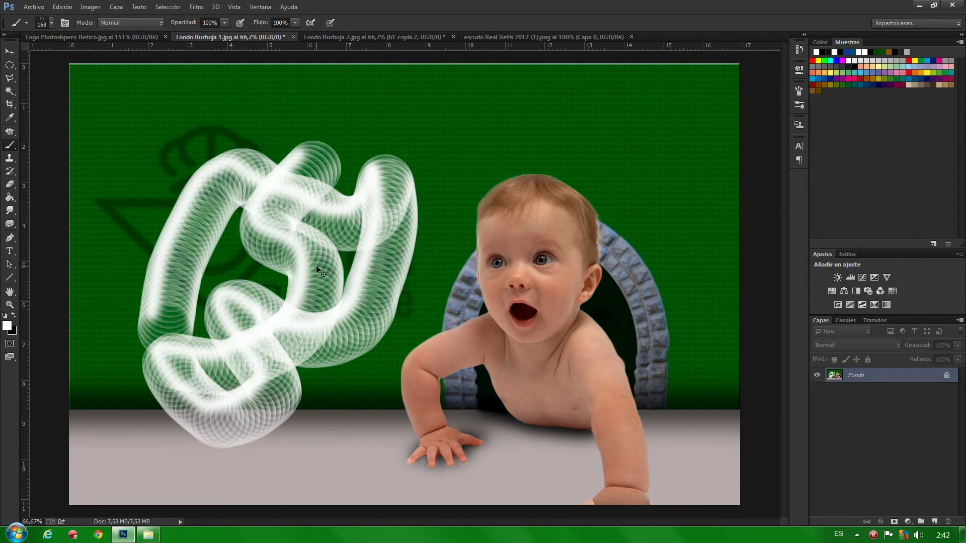
key(ctrl+z)
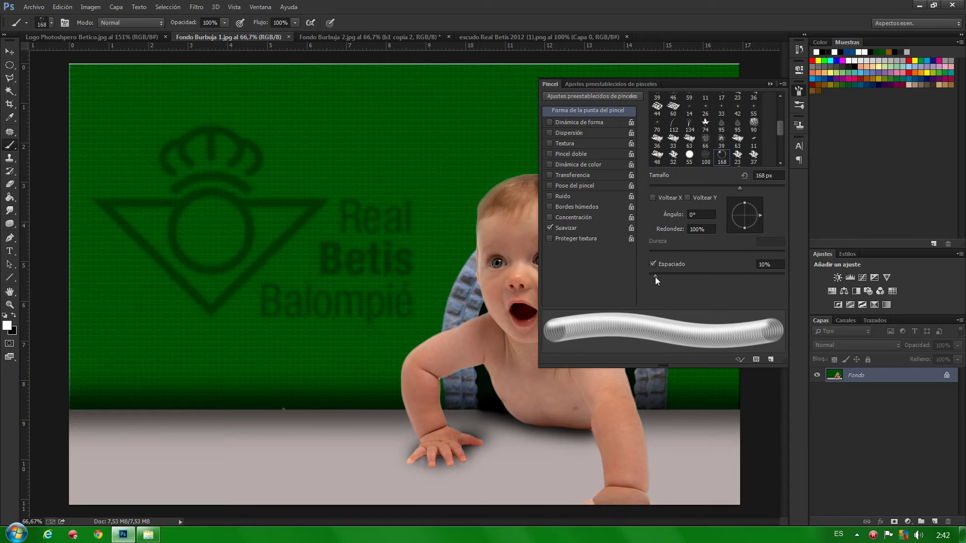
Set the bubble brush spacing to 224% and enable shape dynamics with 77% size variation.
drag(655, 277, 751, 285)
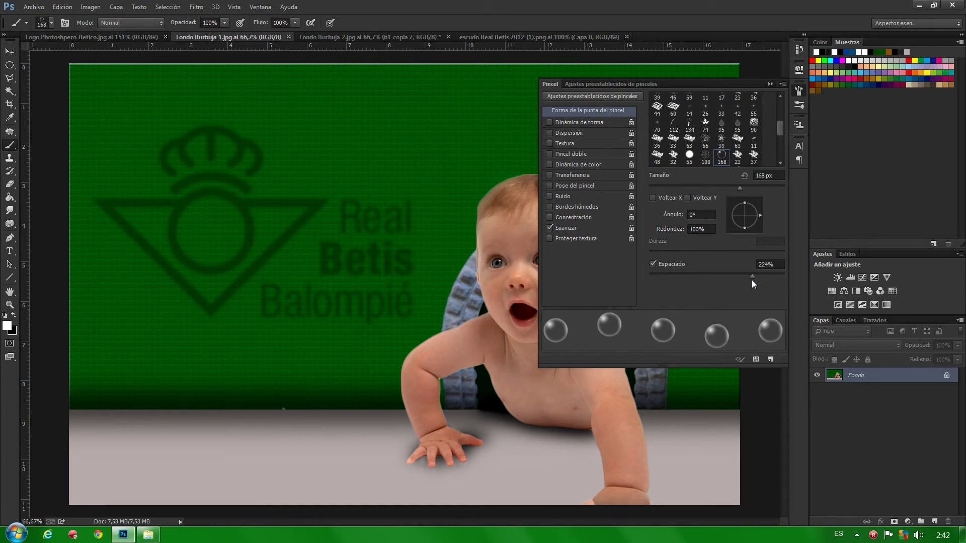
click(577, 122)
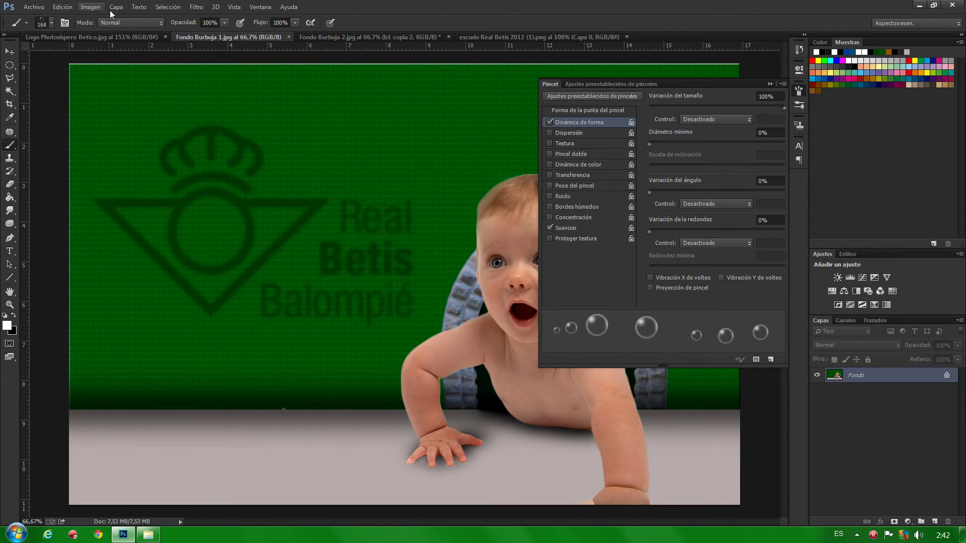
mouse_move(786, 107)
mouse_down()
mouse_move(652, 110)
mouse_move(762, 115)
mouse_move(698, 112)
mouse_move(753, 114)
mouse_up()
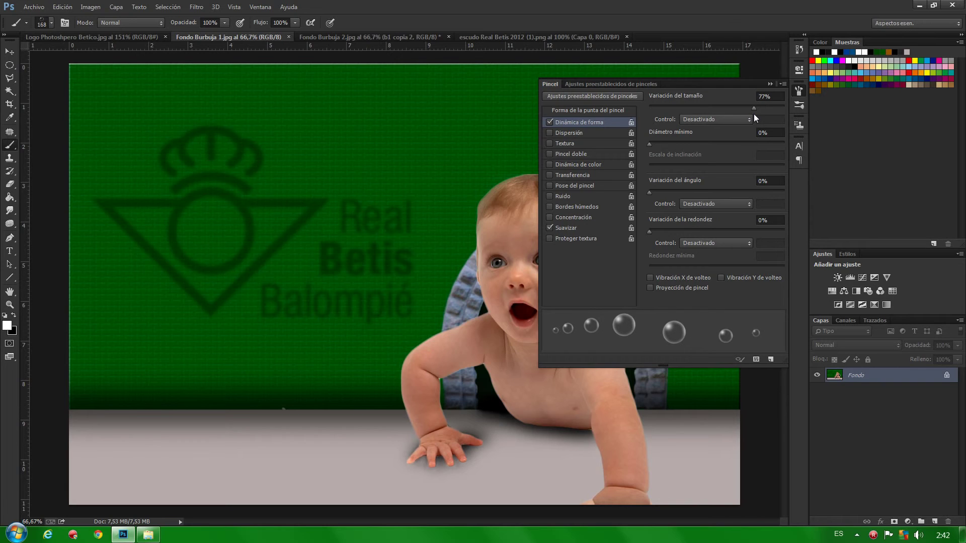
Enable scattering for the bubble brush, set it to 245%, and collapse the brush settings.
click(567, 134)
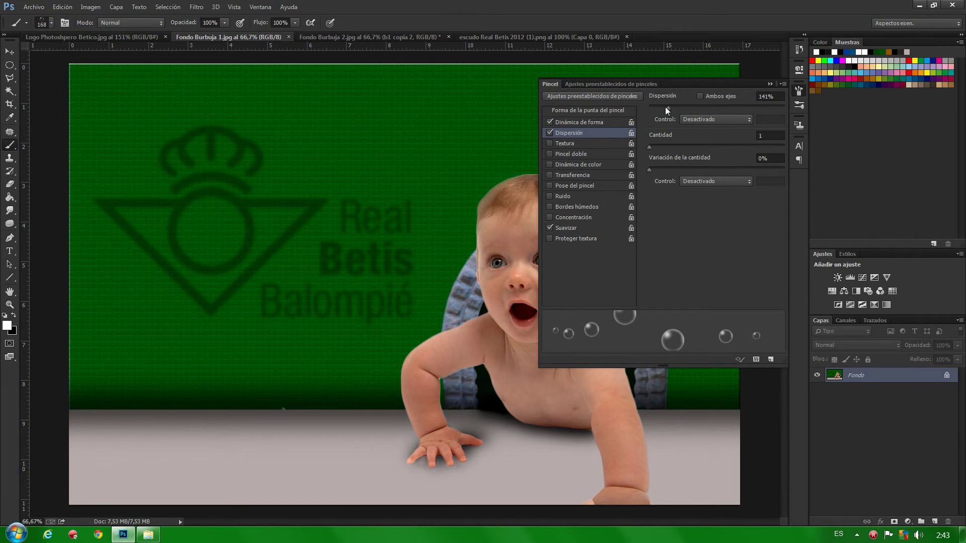
mouse_move(667, 107)
mouse_down()
mouse_move(647, 110)
mouse_move(691, 117)
mouse_move(650, 119)
mouse_move(691, 117)
mouse_move(665, 118)
mouse_move(682, 117)
mouse_up()
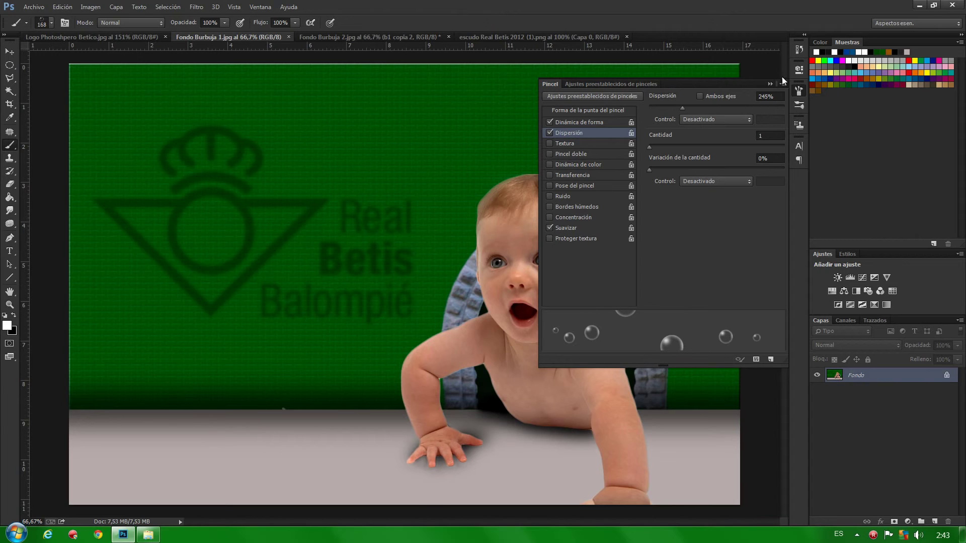
click(769, 84)
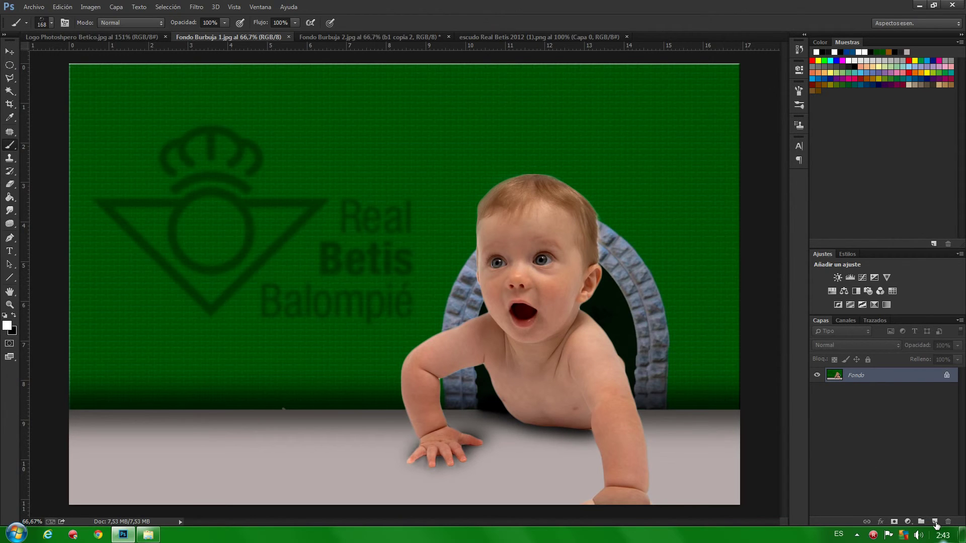
Add a new layer above Fondo and paint bubbles of varied sizes over the logo and the upper green wall.
click(935, 521)
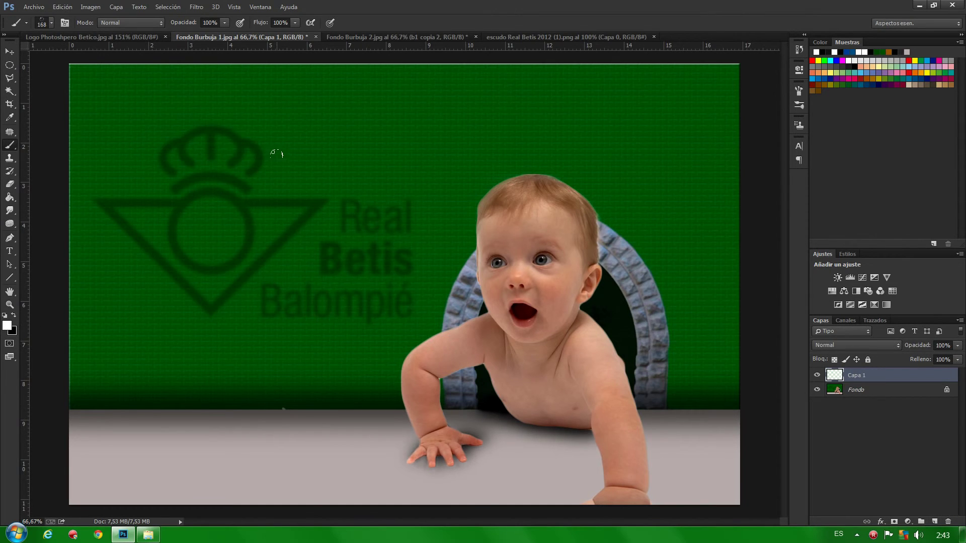
drag(290, 185, 316, 190)
mouse_move(370, 123)
mouse_down()
mouse_move(401, 183)
mouse_move(390, 218)
mouse_move(345, 233)
mouse_move(283, 134)
mouse_move(251, 154)
mouse_up()
mouse_move(243, 328)
mouse_down()
mouse_move(209, 129)
mouse_move(311, 135)
mouse_move(283, 113)
mouse_move(271, 127)
mouse_up()
click(227, 91)
click(172, 86)
click(130, 78)
click(121, 160)
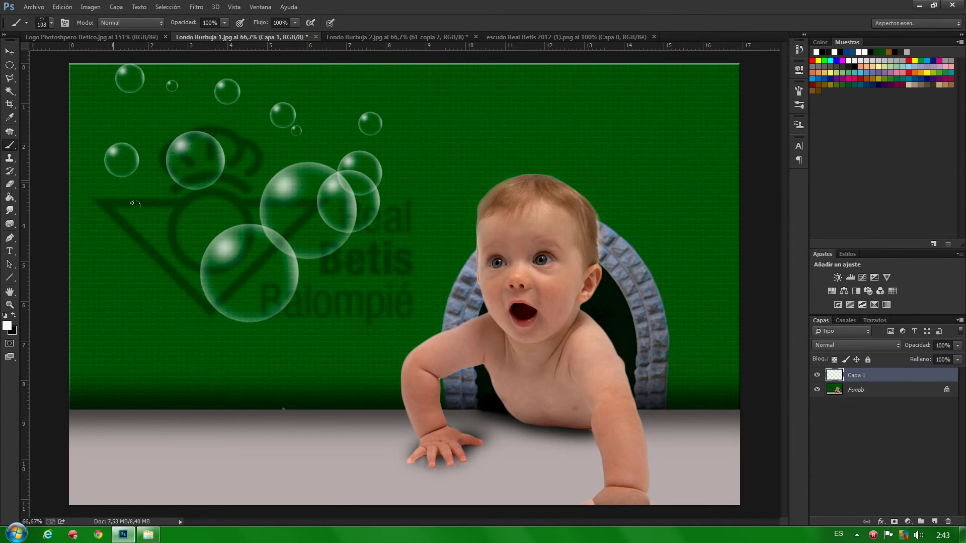
Stamp small bubbles with the 108 px brush down the image's left side, curving towards the floor.
click(140, 230)
click(91, 229)
click(82, 254)
click(111, 258)
click(142, 313)
click(76, 333)
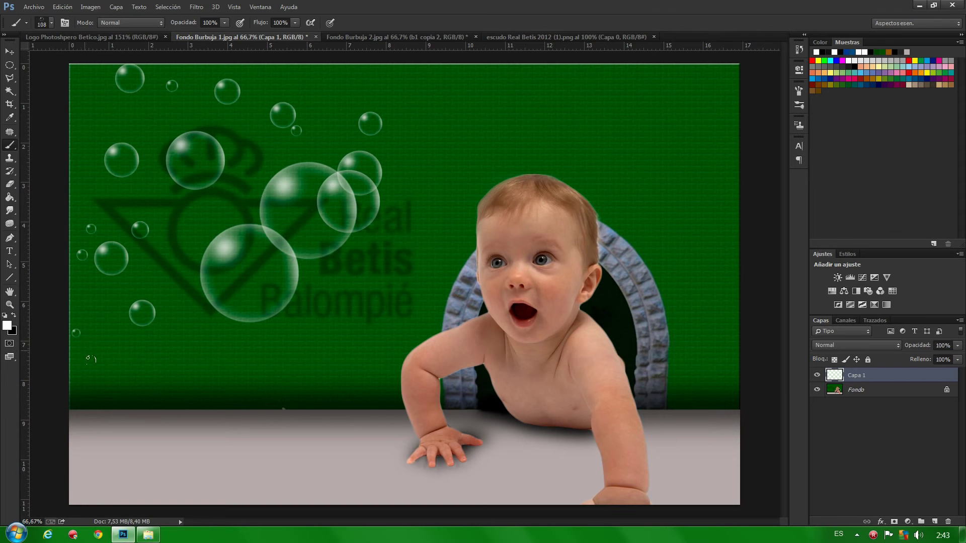
click(97, 353)
click(166, 378)
click(232, 408)
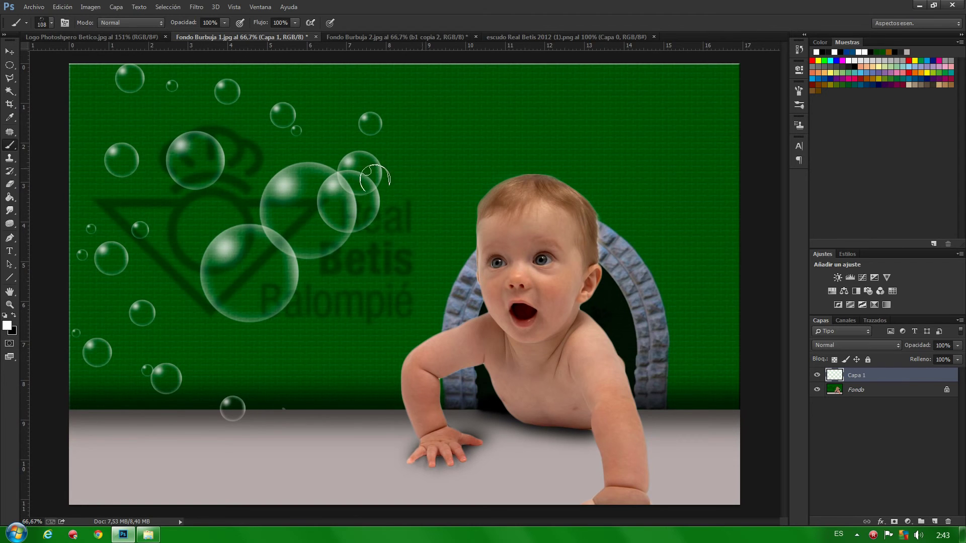
Stamp one large bubble above the baby's head at 291 px, and four small ones at 96 px between the logo and the baby.
drag(458, 121, 500, 109)
click(501, 111)
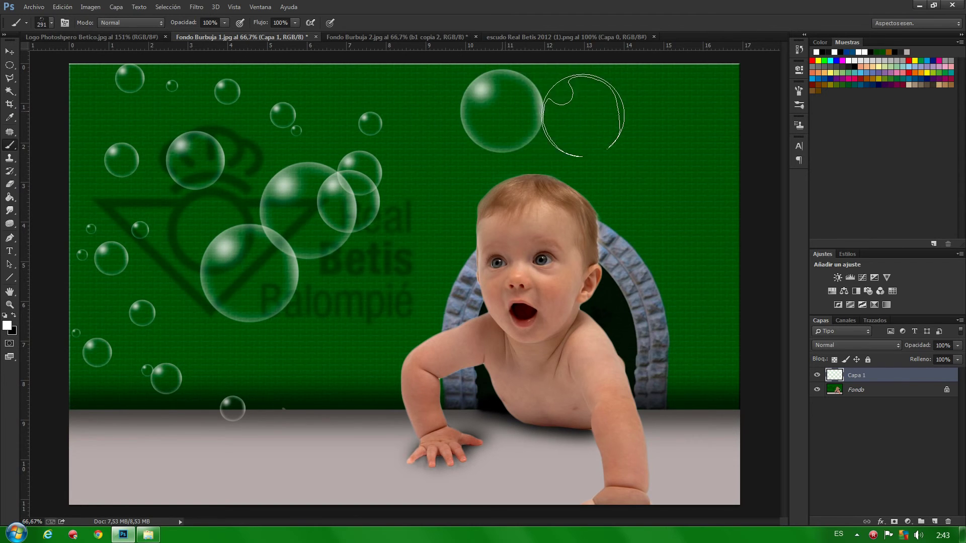
drag(325, 327, 267, 361)
click(411, 258)
click(393, 274)
click(396, 326)
click(333, 339)
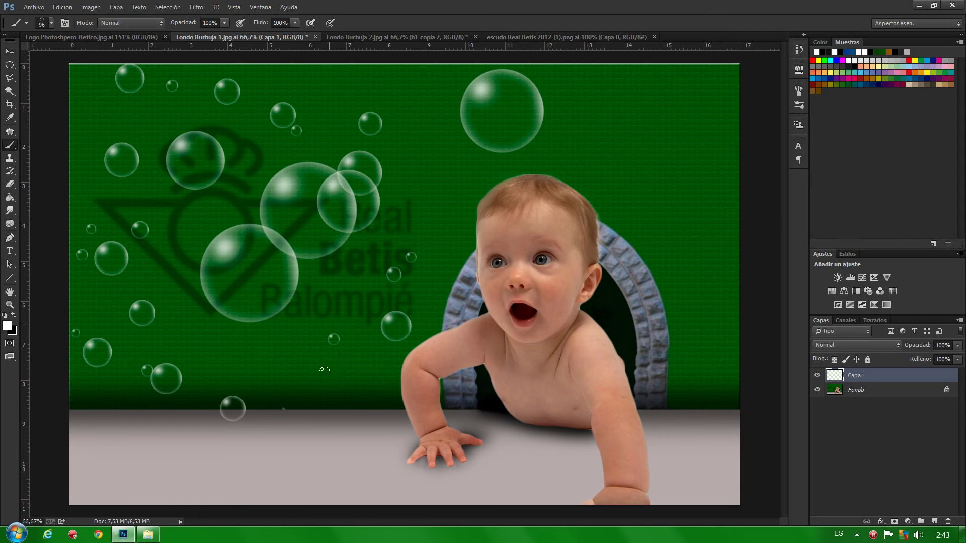
Stamp small bubbles with the 96 px brush across the lower green wall, from beside the baby towards the image's left side.
click(340, 365)
click(339, 335)
click(320, 281)
click(268, 341)
click(252, 393)
click(298, 326)
click(217, 342)
click(199, 333)
click(161, 300)
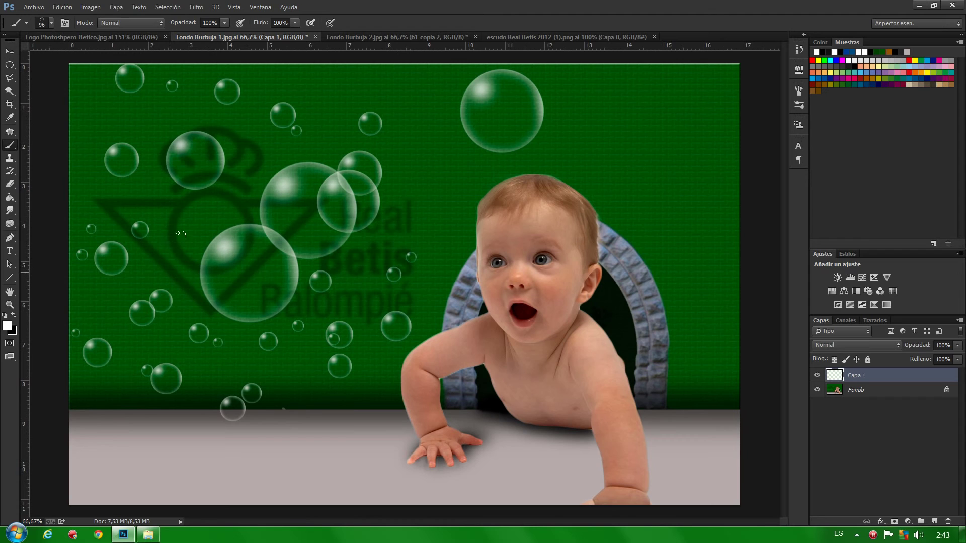
Stamp small bubbles over the logo's emblem and up to the green wall above it.
click(161, 233)
click(232, 220)
click(244, 176)
click(234, 156)
click(209, 119)
click(171, 98)
click(156, 116)
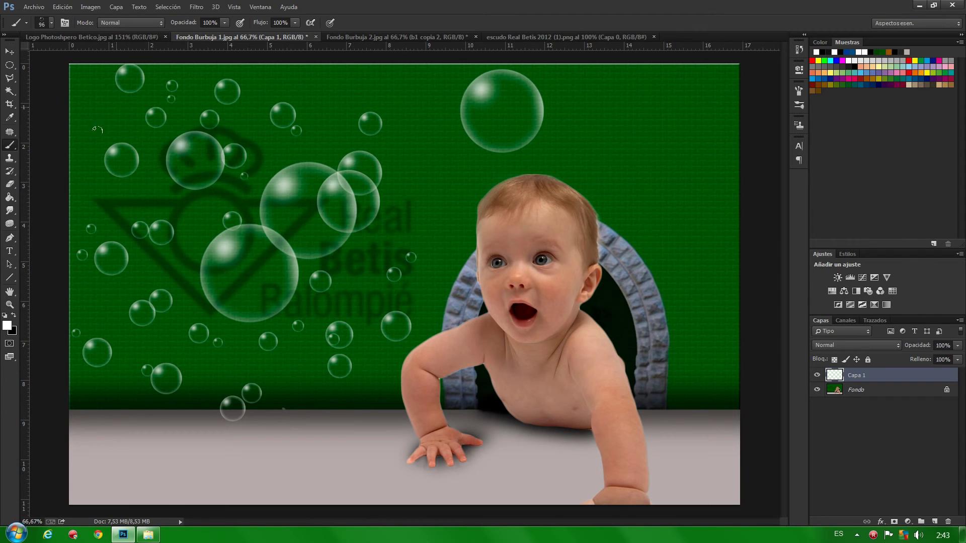
Stamp small bubbles down the image's left edge, from the upper green wall to just above the floor.
click(109, 113)
click(77, 123)
click(96, 142)
click(81, 228)
click(104, 271)
click(117, 331)
click(134, 378)
Stamp five small bubbles on the left part of the grey floor.
click(96, 437)
click(134, 446)
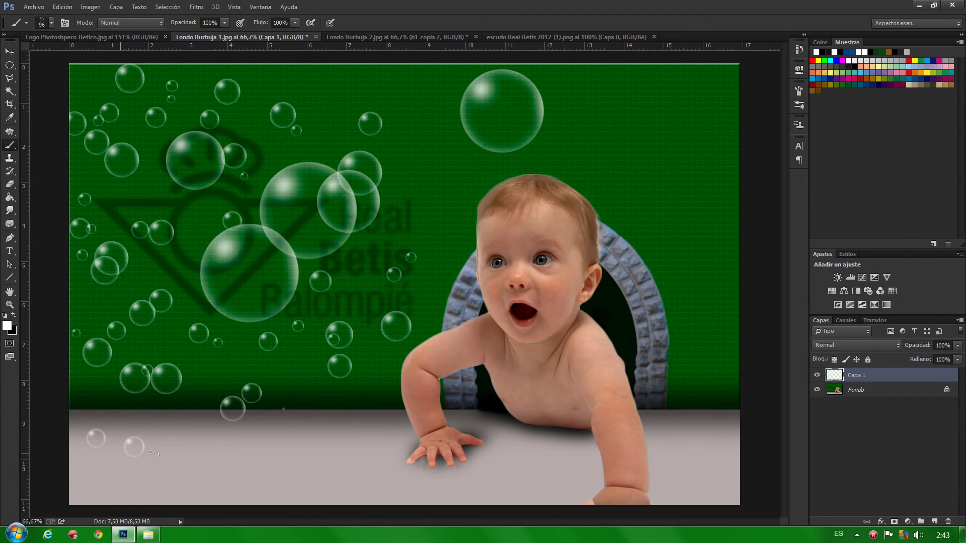
click(163, 432)
click(163, 465)
click(197, 474)
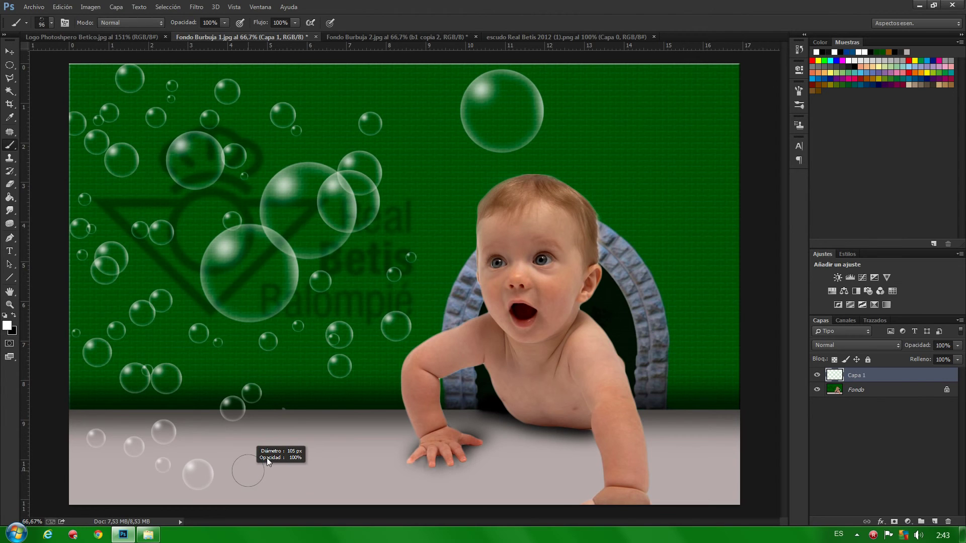
Set the brush size to 195 px and stamp bubbles on the middle of the floor and along the lower green wall.
drag(248, 471, 305, 455)
click(320, 461)
click(323, 410)
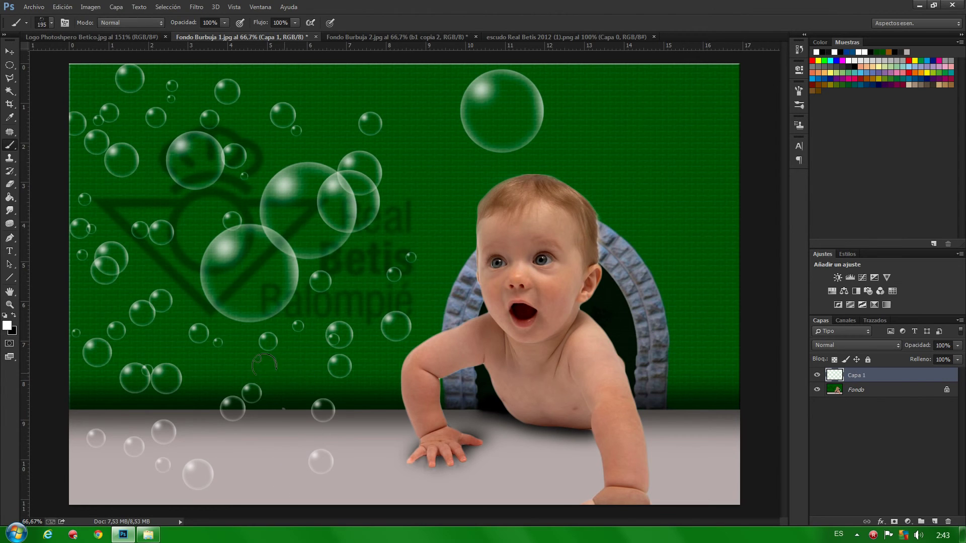
click(283, 385)
click(239, 370)
Stamp more bubbles with the 195 px brush among the existing ones, from the lower left wall up to above the logo text.
click(197, 338)
click(128, 256)
click(204, 103)
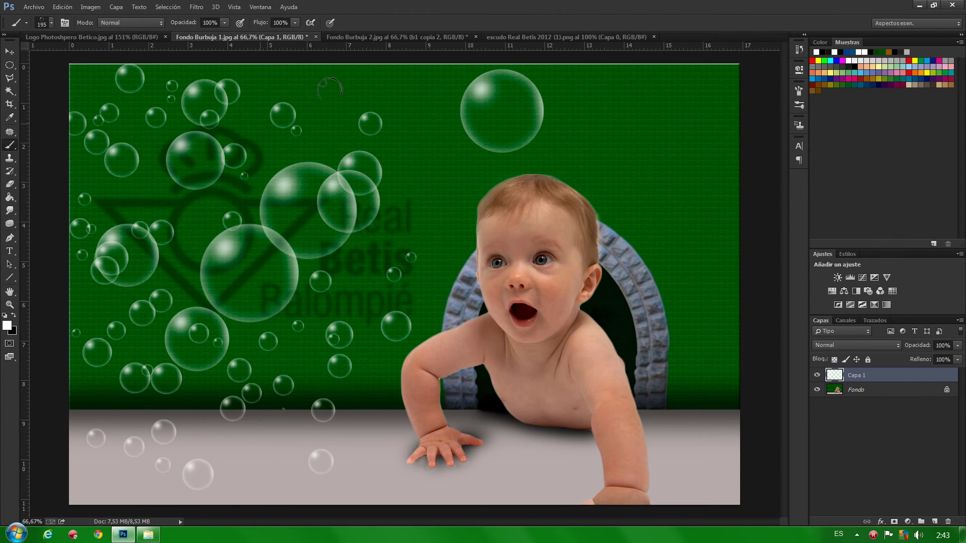
click(328, 86)
click(362, 152)
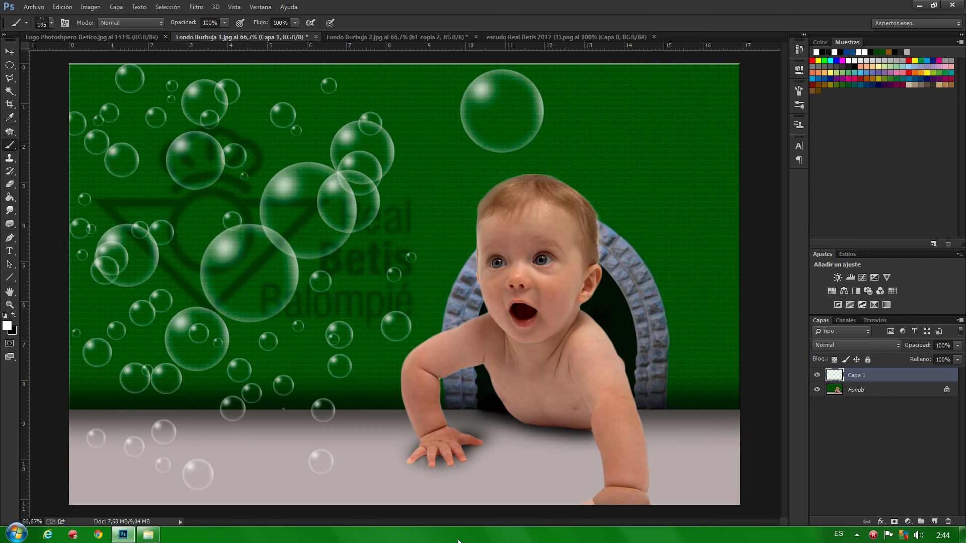
Compare the painted bubbles in Fondo Burbuja 1 with the crest bubbles in Fondo Burbuja 2, and bring up the Logo Photoshpero Betico image.
click(375, 37)
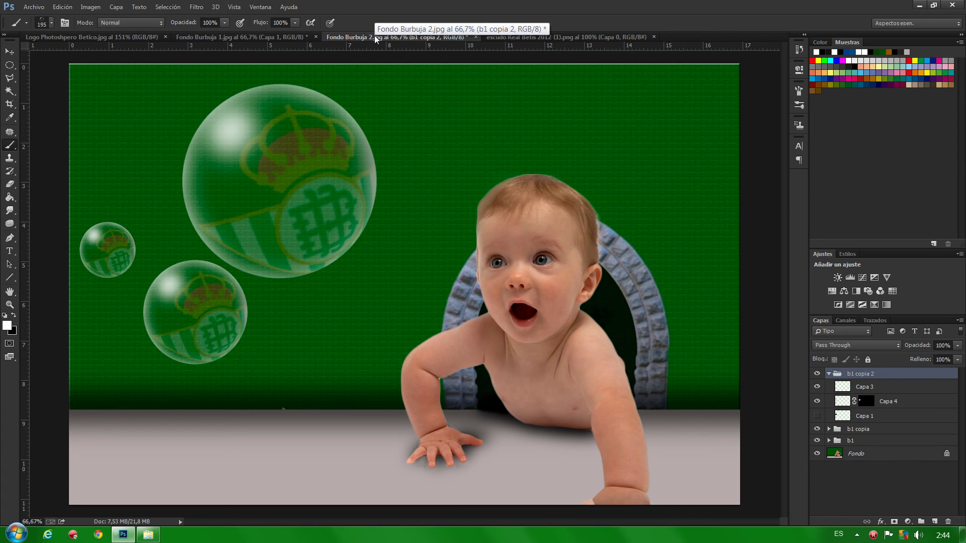
click(249, 36)
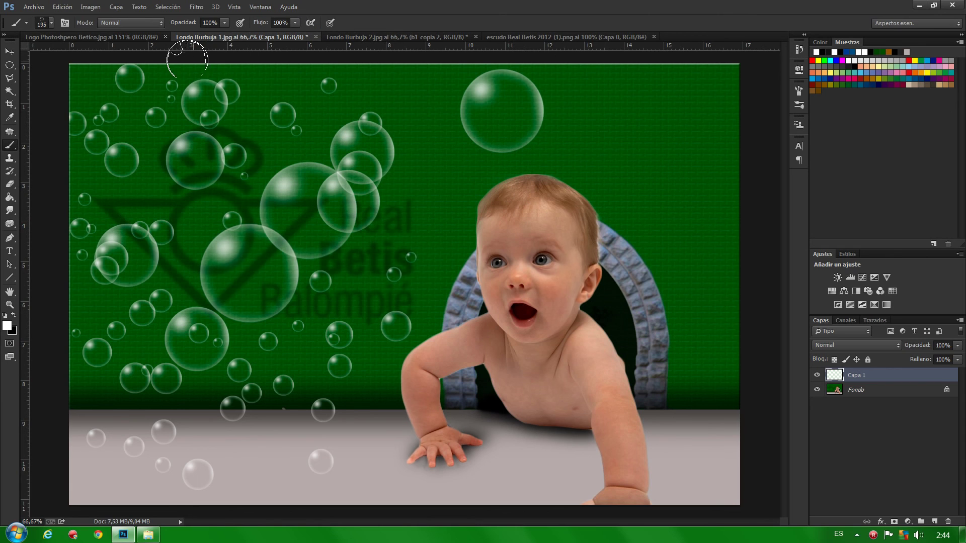
click(377, 38)
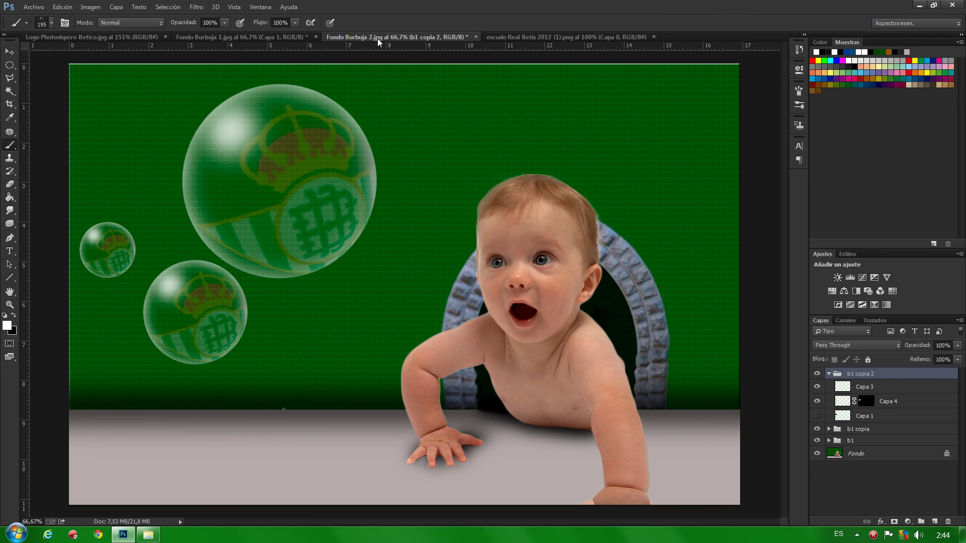
click(279, 38)
click(110, 37)
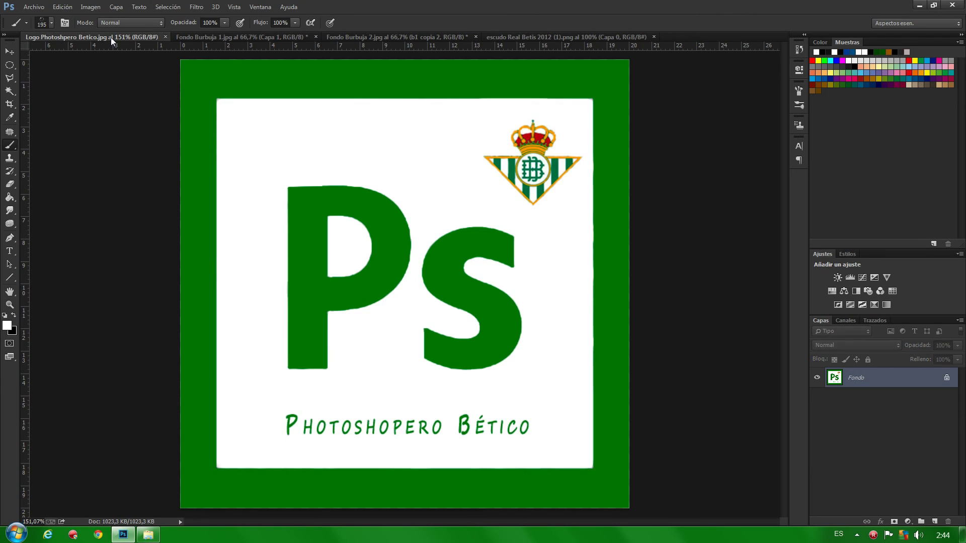